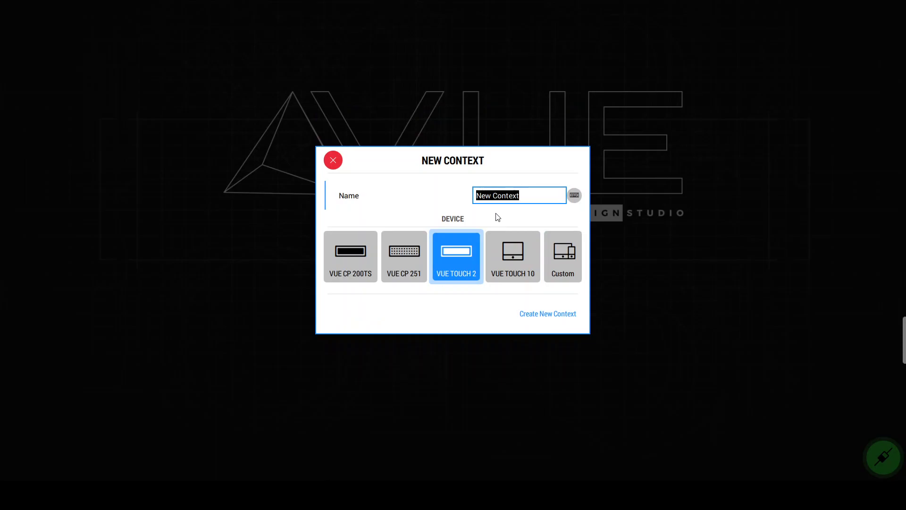
Step: Create a new context named XY CONTROL MV for the VUE TOUCH 2 device
{"action": "type", "text": "XY CONTROL"}
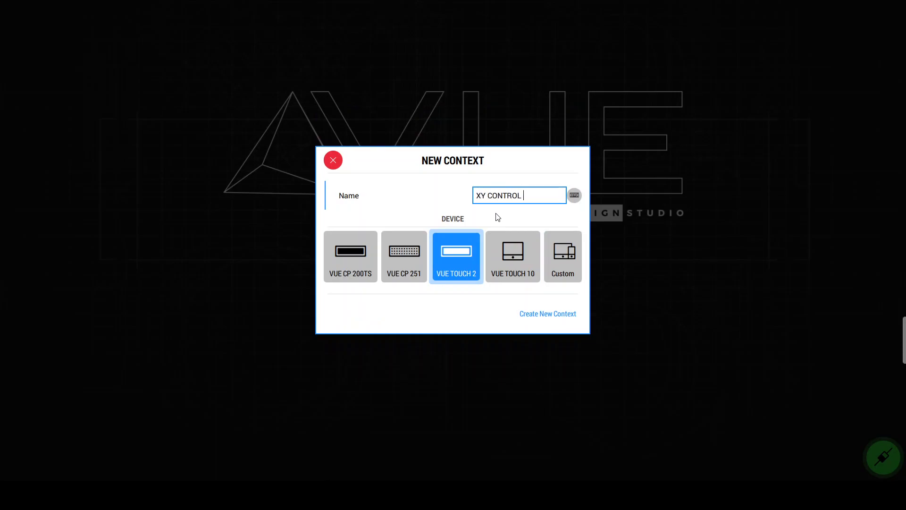
{"action": "type", "text": " MV"}
{"action": "left_click", "coordinate": [537, 319]}
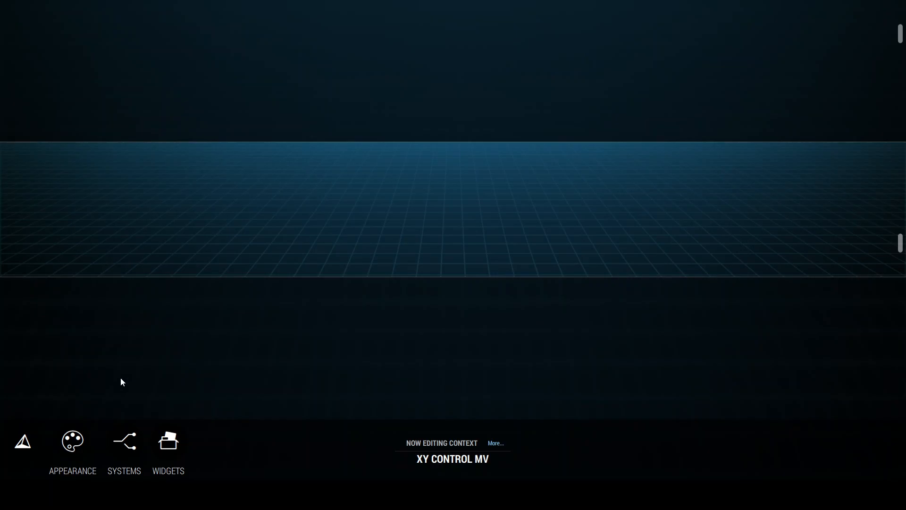
Step: Set the context's appearance to the Midnight theme with font size 16
{"action": "left_click", "coordinate": [71, 440]}
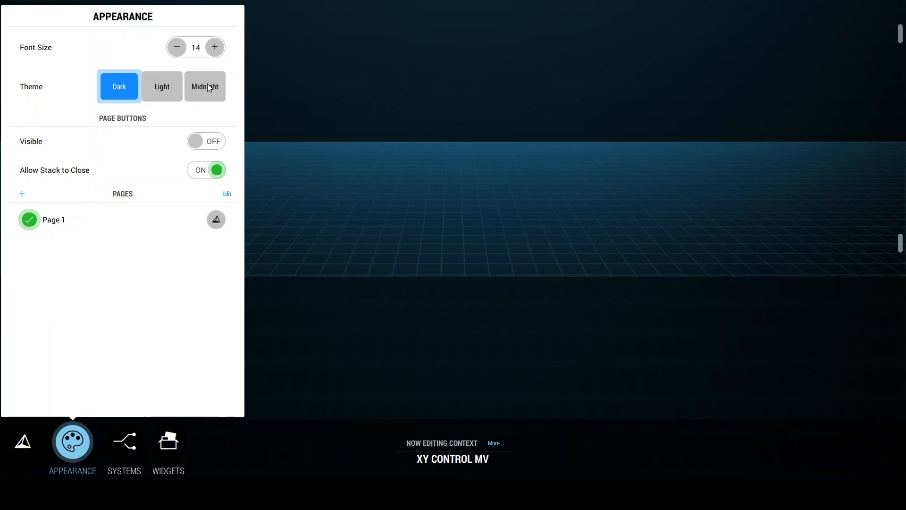
{"action": "left_click", "coordinate": [169, 86]}
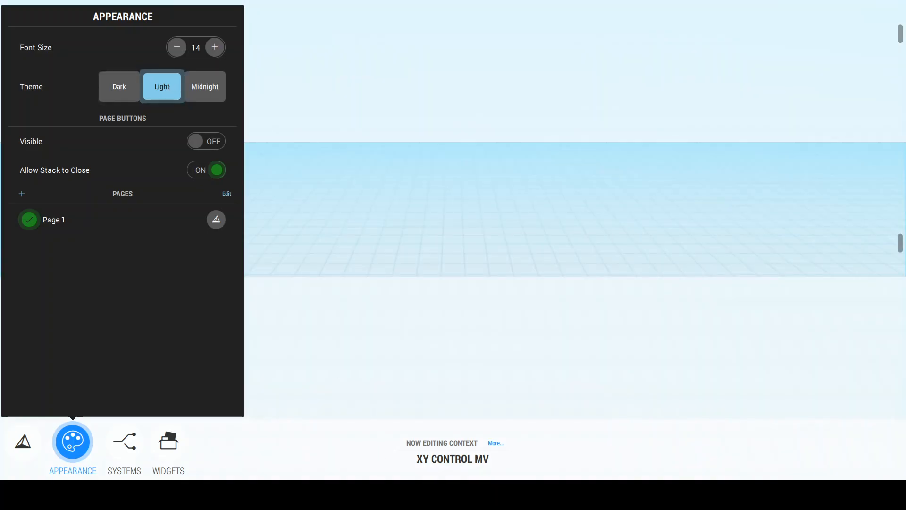
{"action": "left_click", "coordinate": [210, 97]}
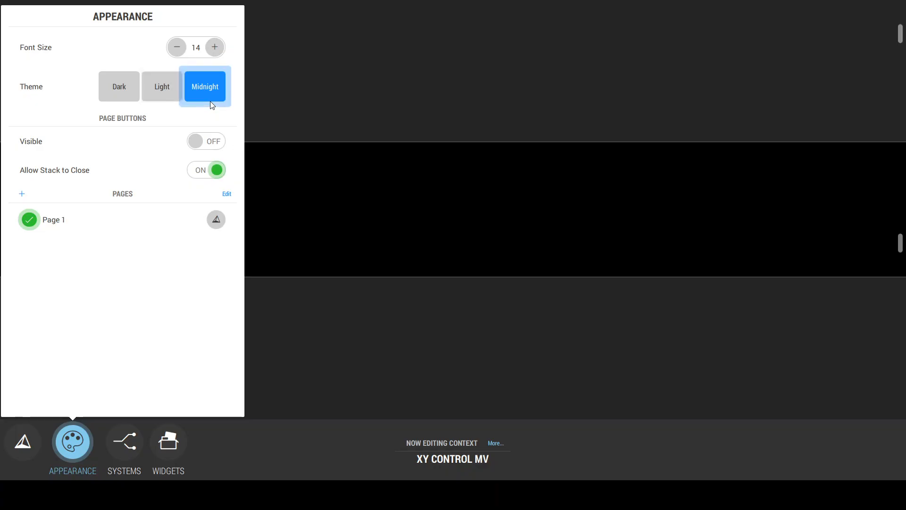
{"action": "left_click", "coordinate": [211, 51]}
{"action": "left_click", "coordinate": [211, 51]}
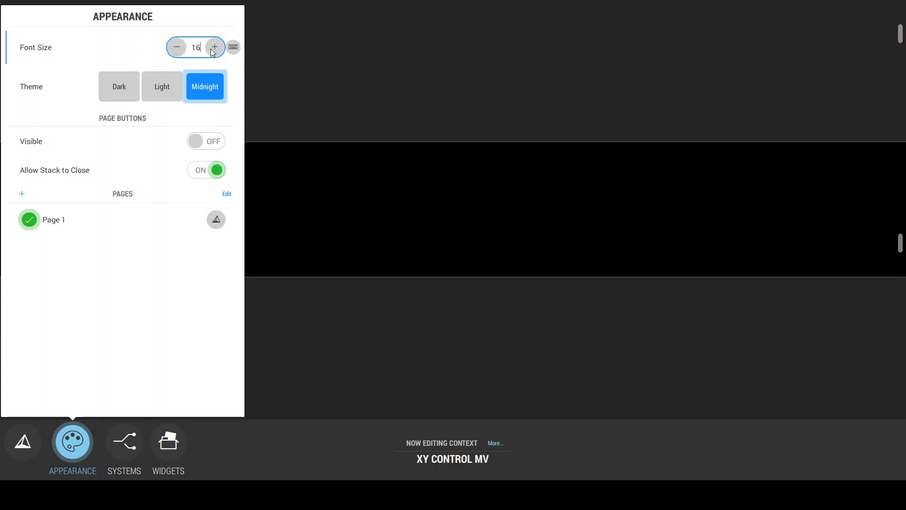
{"action": "left_click", "coordinate": [274, 140]}
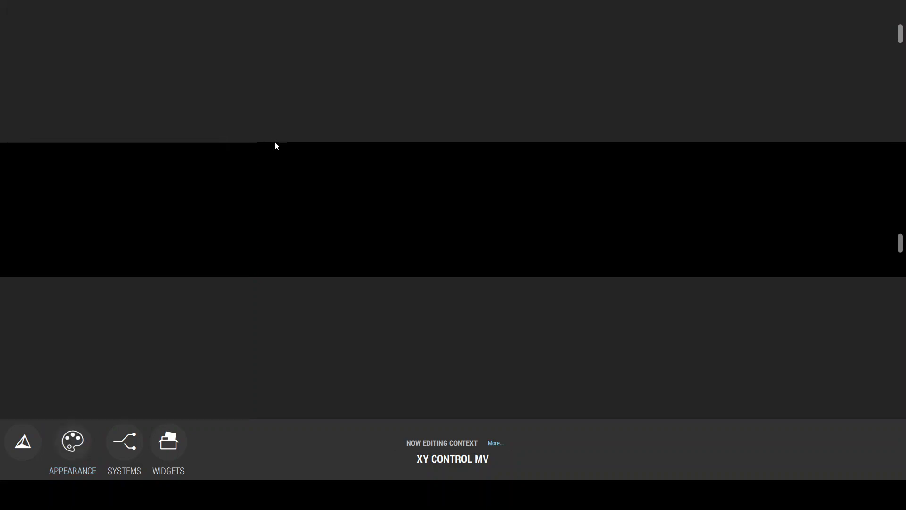
Step: Set the Router Control system's host to 172.16.230.4 and save it
{"action": "left_click", "coordinate": [115, 441]}
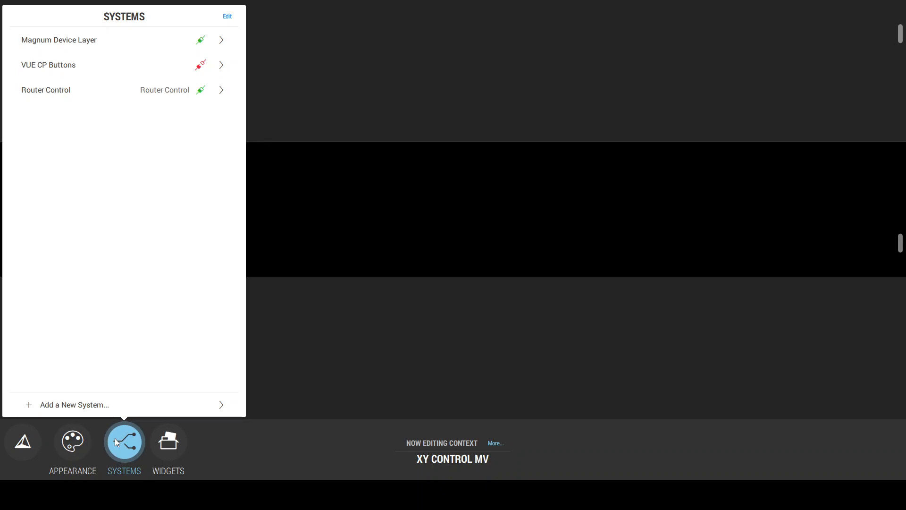
{"action": "left_click", "coordinate": [82, 96]}
{"action": "left_click", "coordinate": [192, 107]}
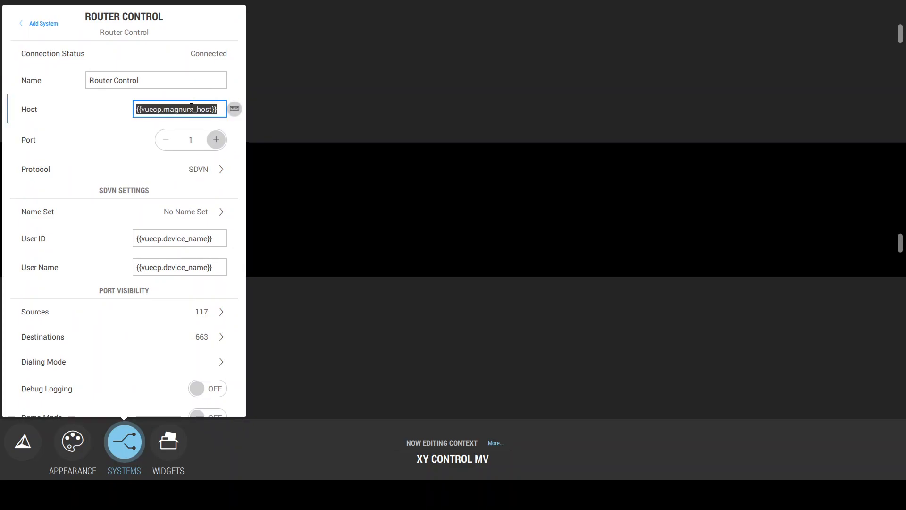
{"action": "type", "text": "172.16.230.4"}
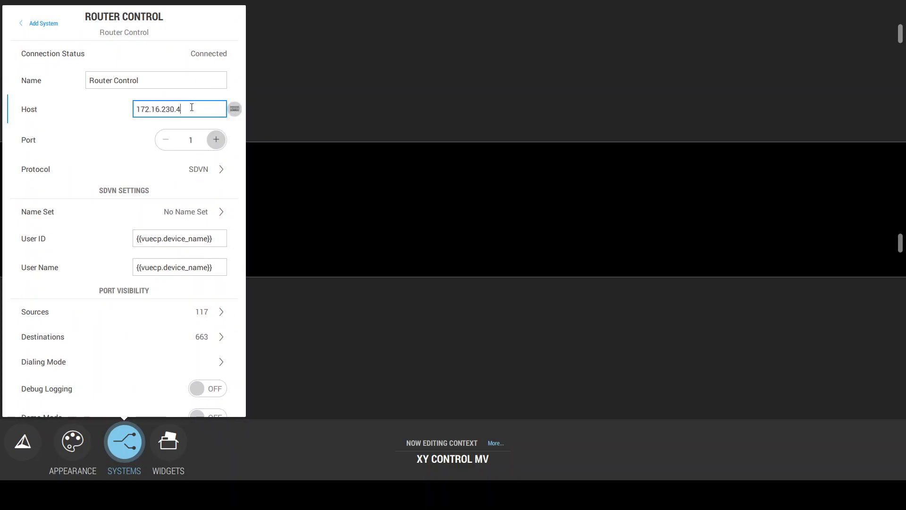
{"action": "left_click_drag", "start_coordinate": [198, 110], "coordinate": [140, 109]}
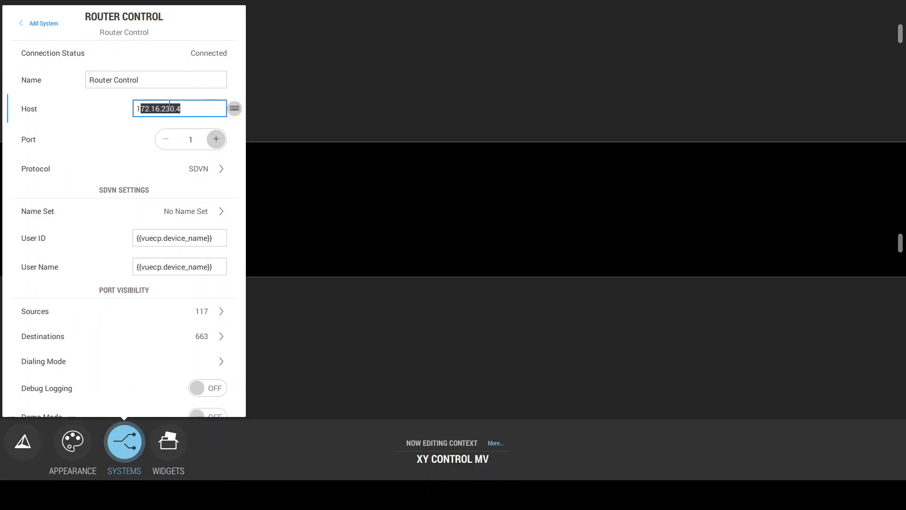
{"action": "scroll", "coordinate": [109, 283], "scroll_direction": "down", "scroll_amount": 3}
{"action": "left_click", "coordinate": [130, 396]}
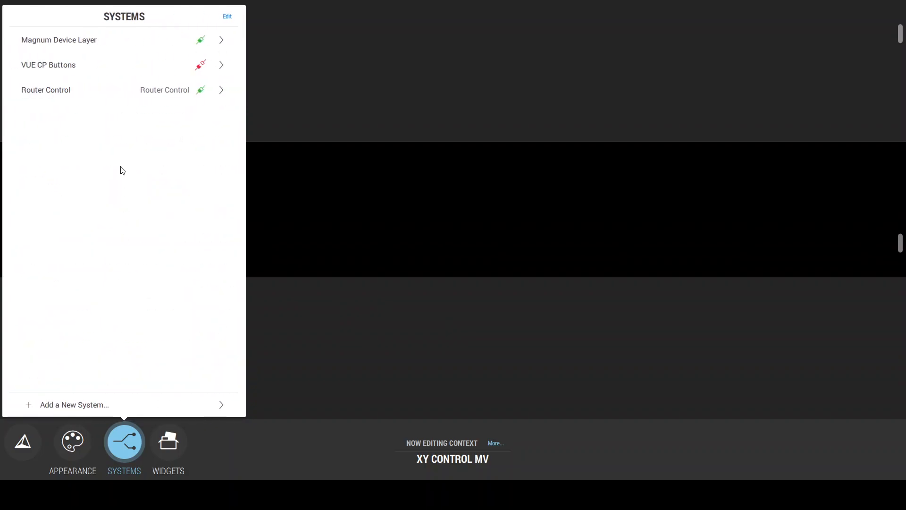
Step: Assign the Demo name set to the Router Control system and save and apply the settings
{"action": "left_click", "coordinate": [202, 96]}
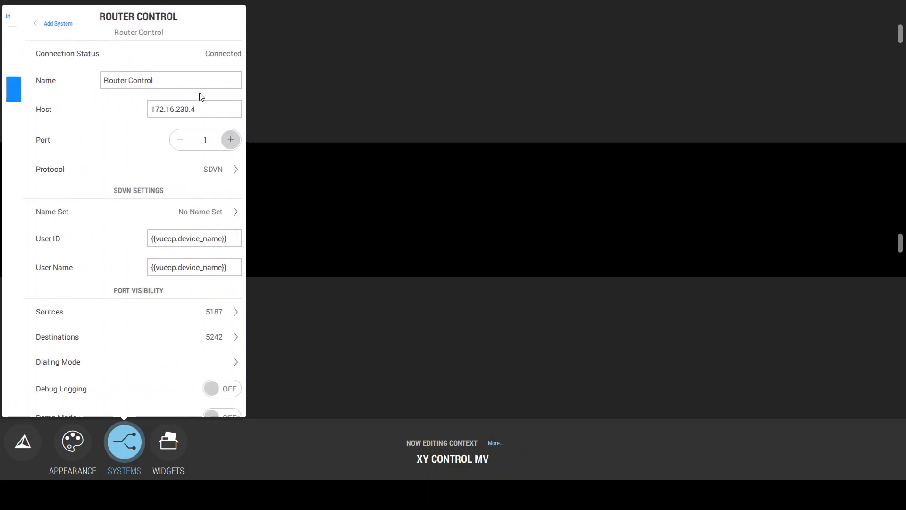
{"action": "left_click", "coordinate": [187, 206]}
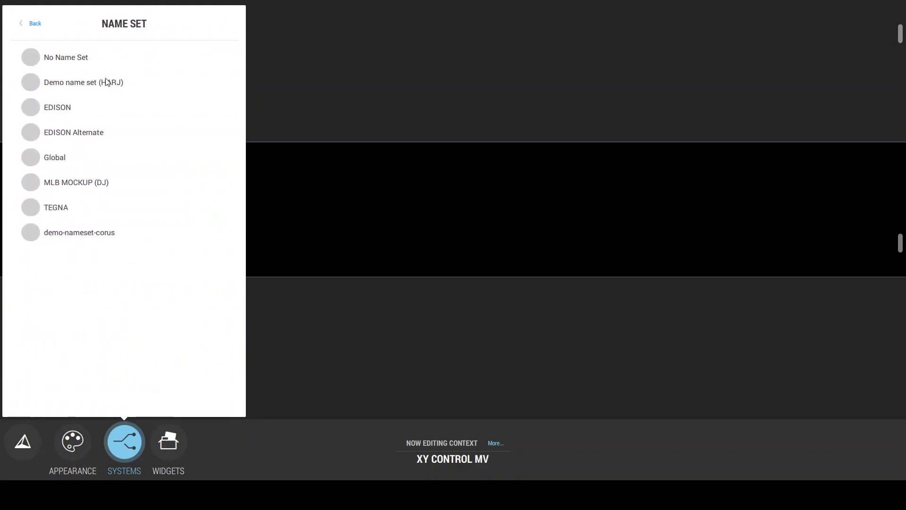
{"action": "left_click", "coordinate": [107, 88]}
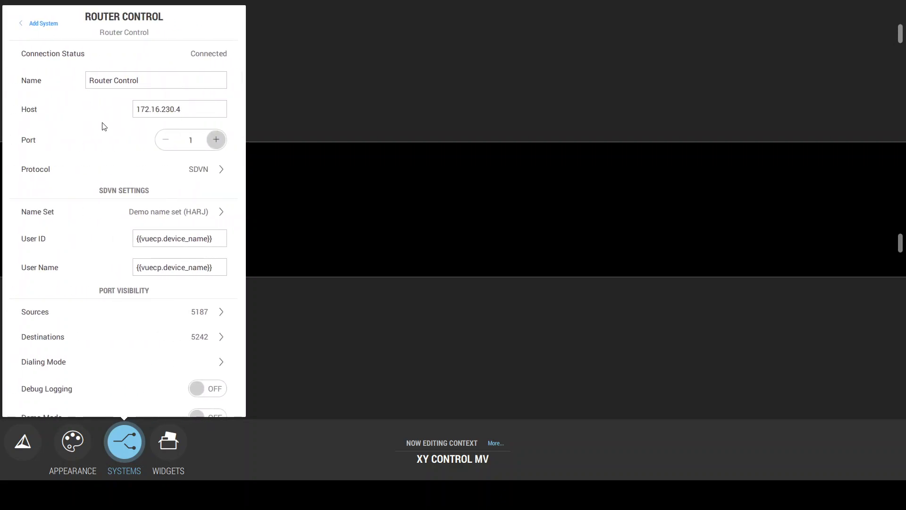
{"action": "scroll", "coordinate": [137, 176], "scroll_direction": "down", "scroll_amount": 1}
{"action": "scroll", "coordinate": [138, 176], "scroll_direction": "up", "scroll_amount": 1}
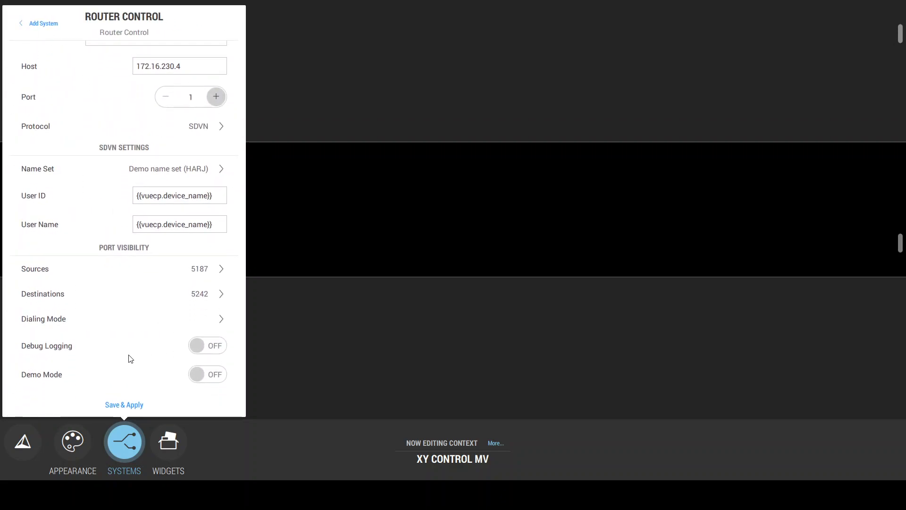
{"action": "left_click", "coordinate": [121, 406]}
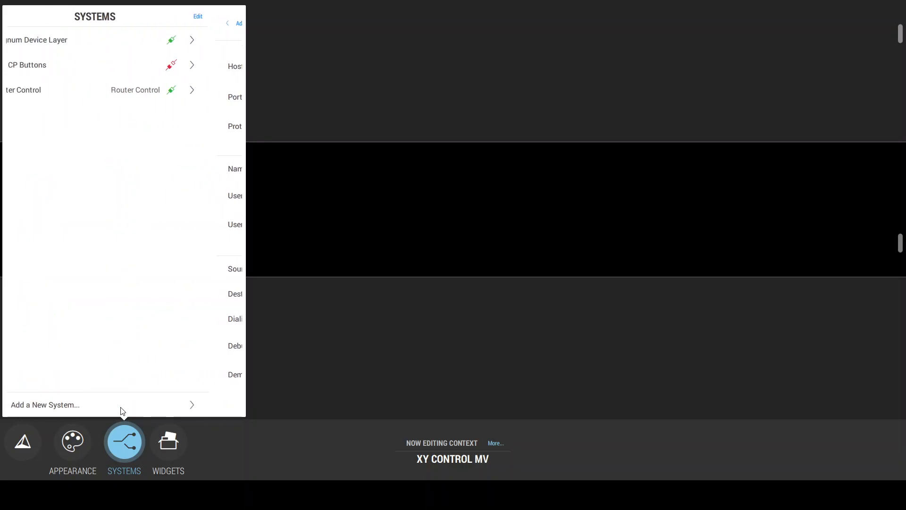
Step: Add a Multiviewer Control system with the Magnum connection type and host 172.16.230.4, and save it
{"action": "left_click", "coordinate": [83, 406]}
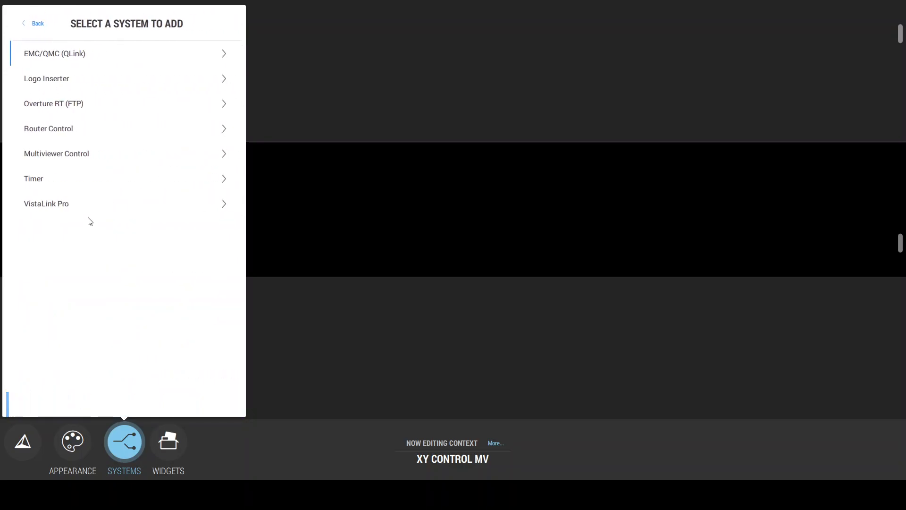
{"action": "left_click", "coordinate": [81, 154]}
{"action": "left_click", "coordinate": [139, 126]}
{"action": "type", "text": "172.16.230.4"}
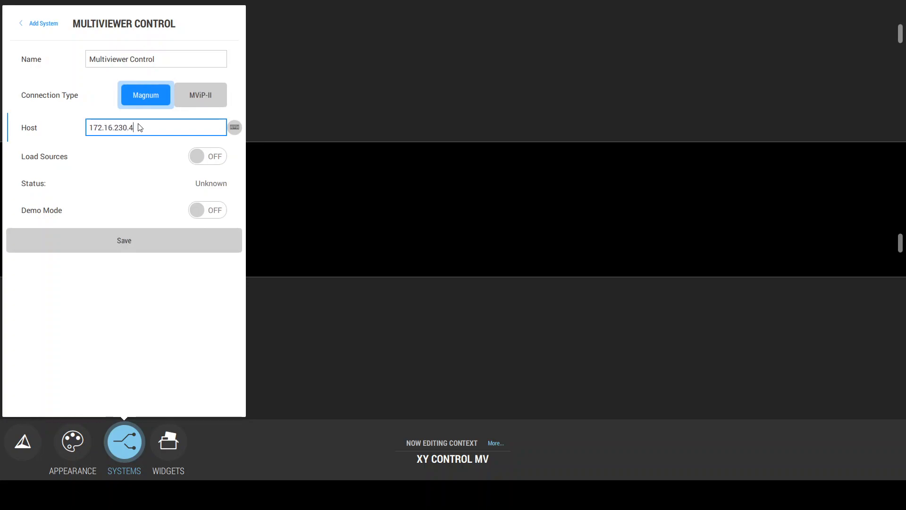
{"action": "key", "text": "ctrl+a"}
{"action": "left_click", "coordinate": [131, 246]}
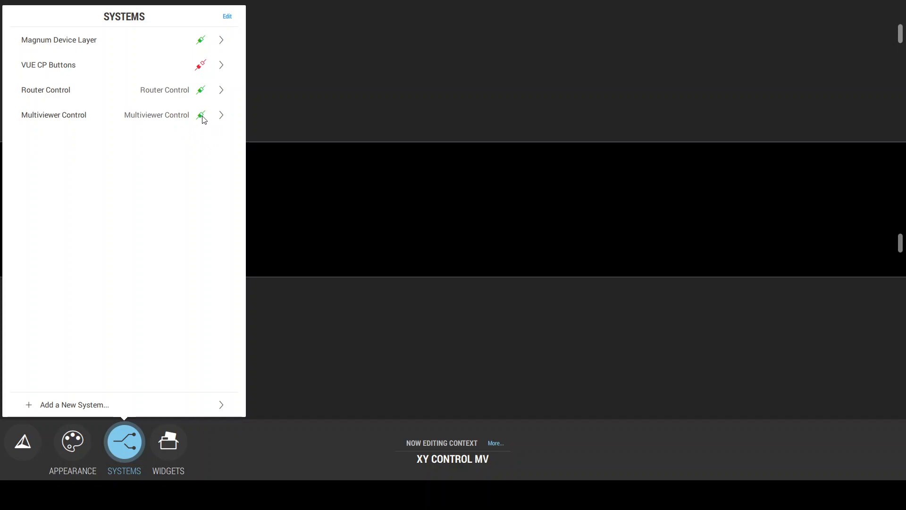
{"action": "left_click", "coordinate": [367, 216]}
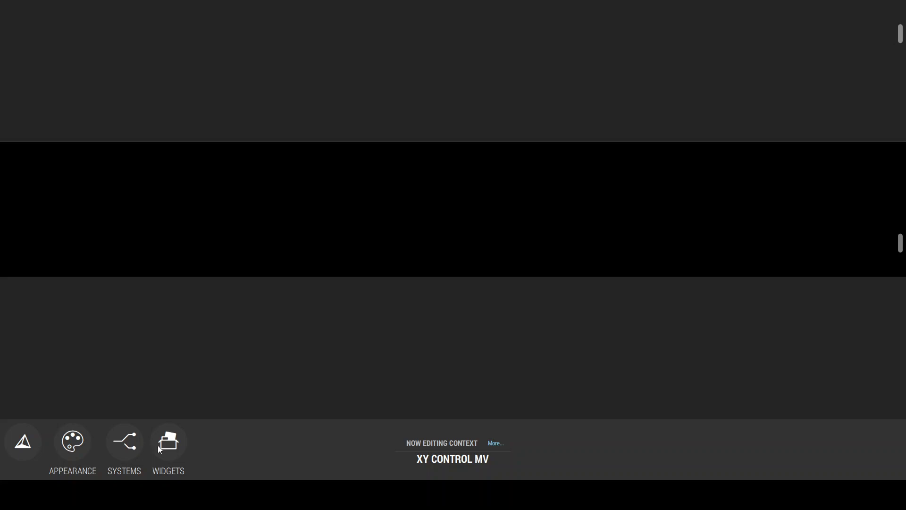
Step: Place a Stack widget on the page and stretch it to fill the whole display area
{"action": "left_click", "coordinate": [171, 450]}
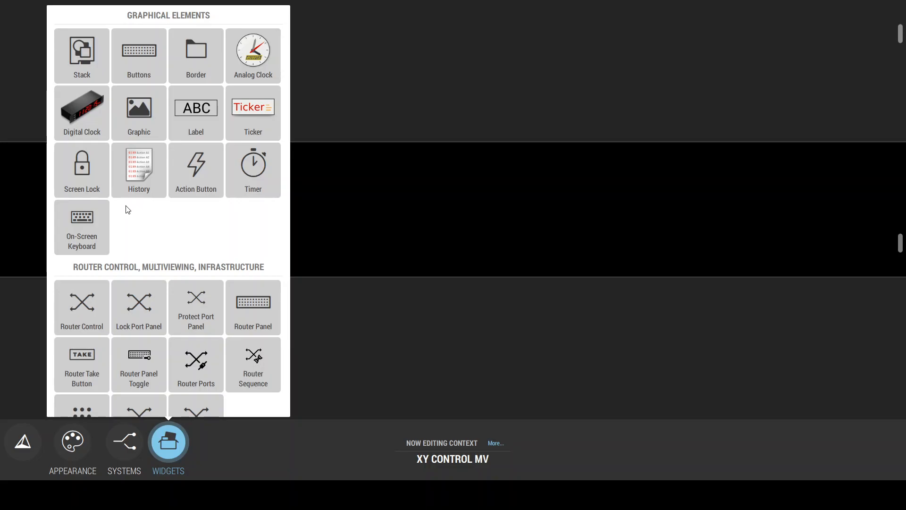
{"action": "left_click_drag", "start_coordinate": [76, 51], "coordinate": [333, 234]}
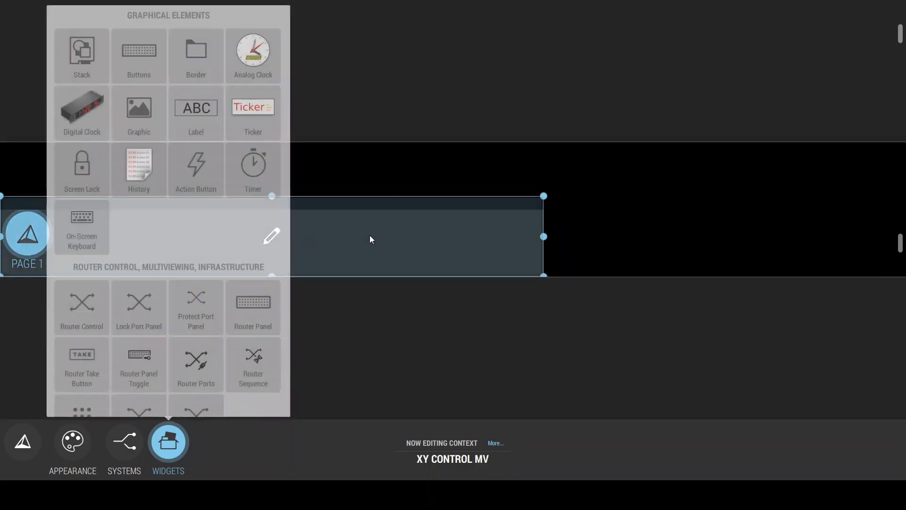
{"action": "left_click_drag", "start_coordinate": [544, 196], "coordinate": [904, 137]}
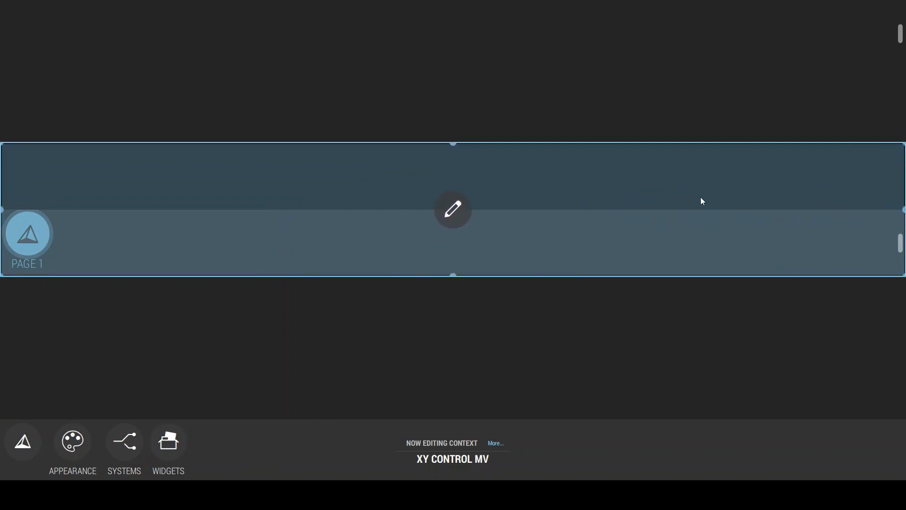
Step: Open the stack's settings, add a second page and make Page 1 the active page
{"action": "left_click", "coordinate": [446, 222]}
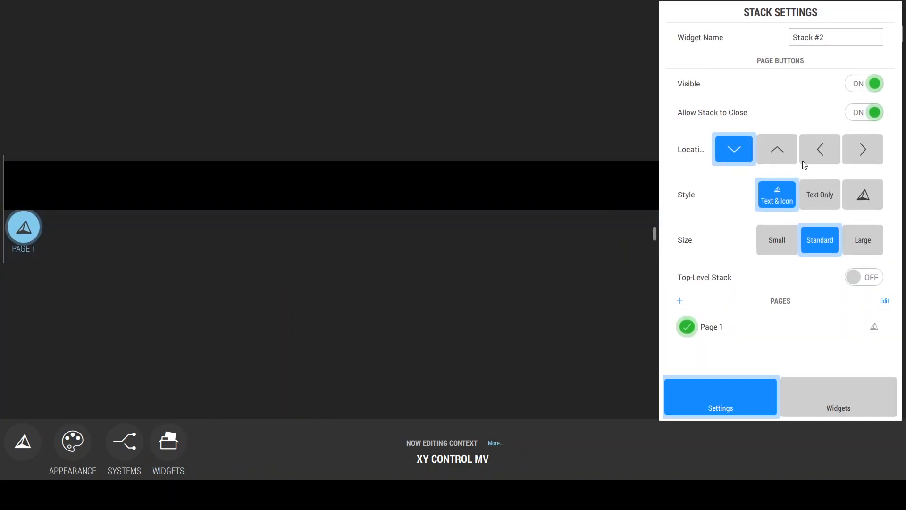
{"action": "left_click", "coordinate": [680, 300]}
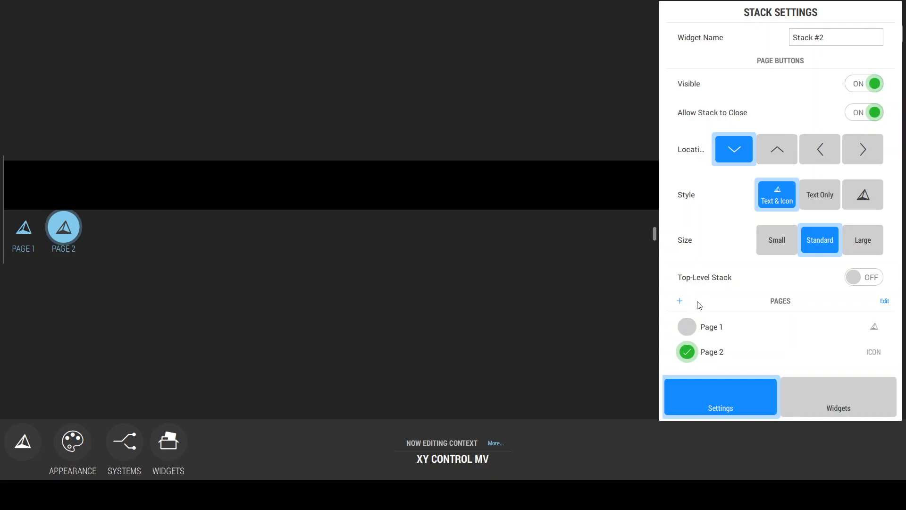
{"action": "left_click", "coordinate": [706, 327]}
Step: Add two extra pages to the stack and delete Page 4 and Page 3 again
{"action": "left_click", "coordinate": [680, 300]}
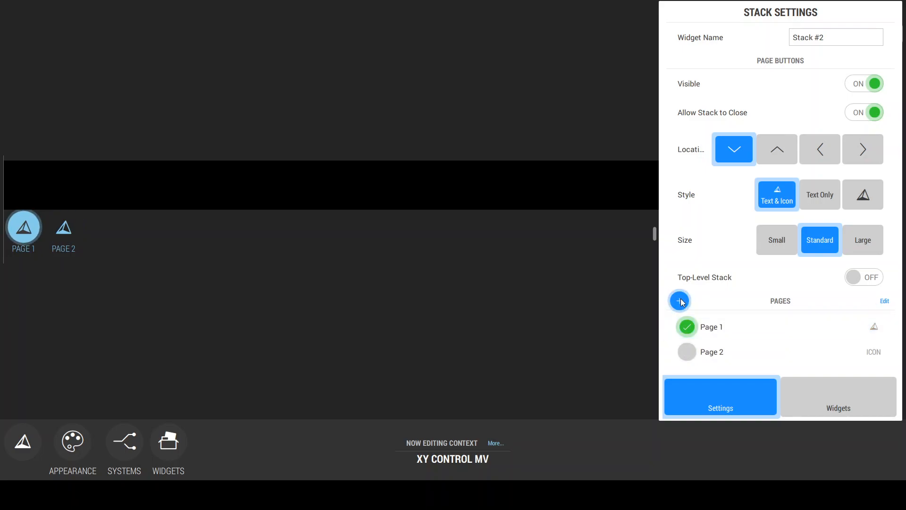
{"action": "left_click", "coordinate": [680, 280]}
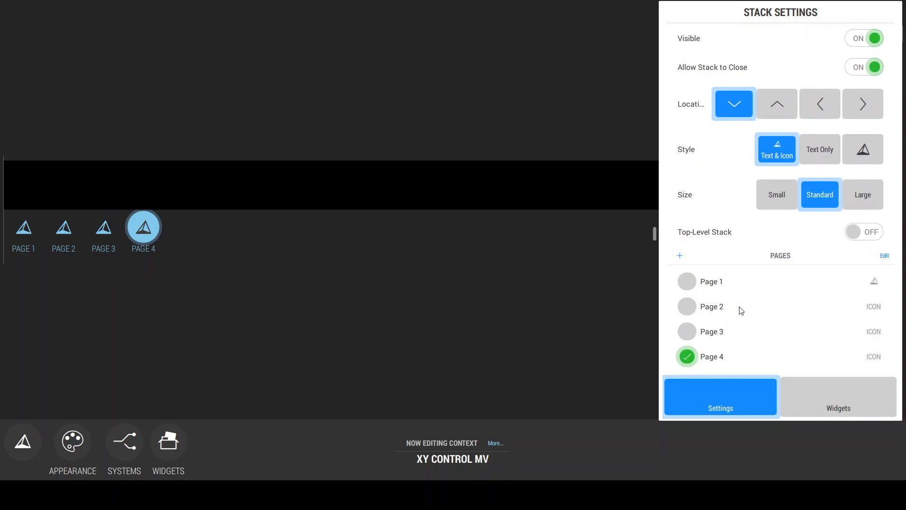
{"action": "left_click", "coordinate": [884, 256]}
{"action": "left_click", "coordinate": [687, 356]}
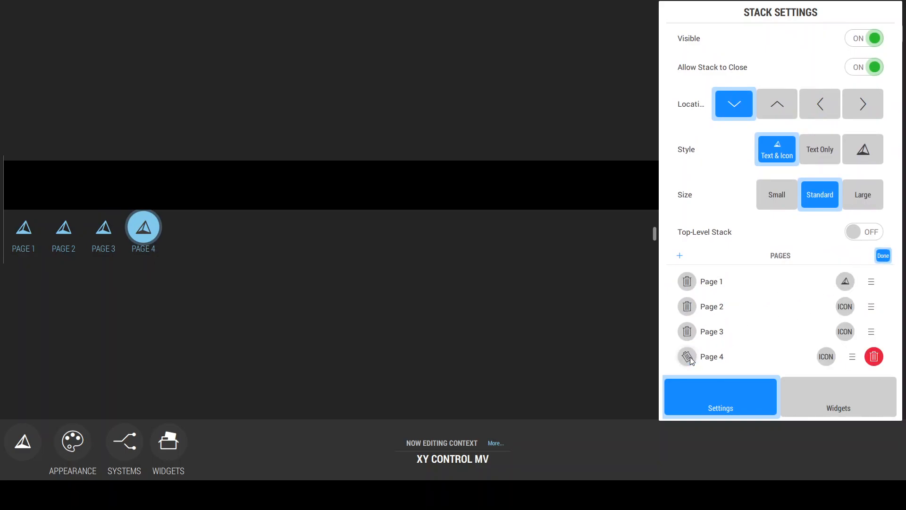
{"action": "left_click", "coordinate": [877, 357]}
{"action": "left_click", "coordinate": [686, 356]}
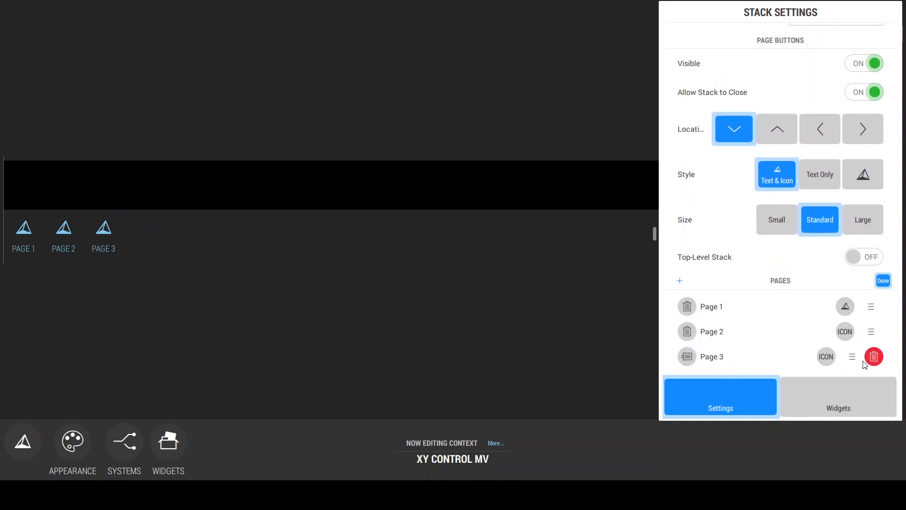
{"action": "left_click", "coordinate": [875, 358]}
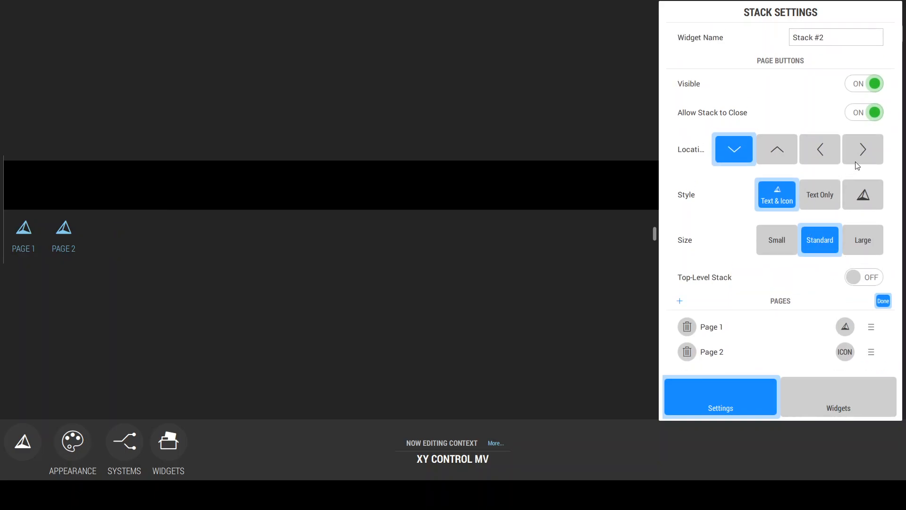
Step: Place the stack's page buttons along its right edge and set their style to Text Only
{"action": "left_click", "coordinate": [863, 149]}
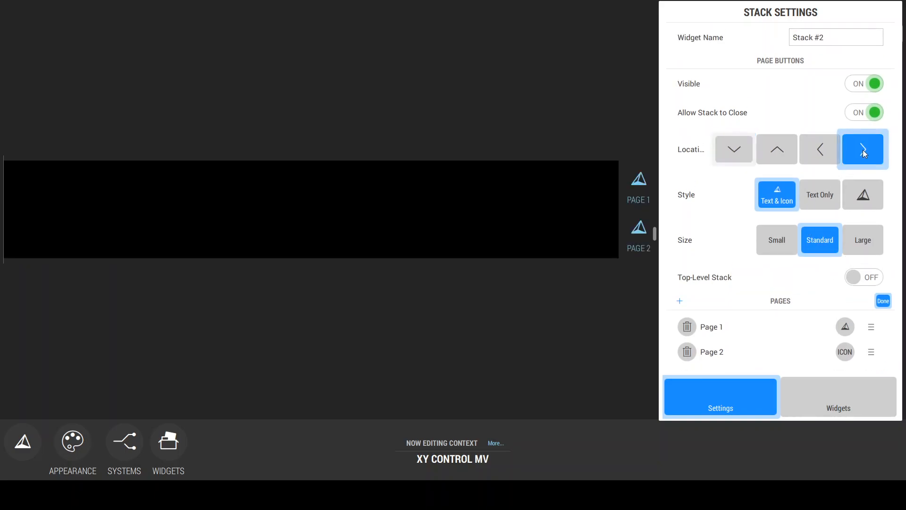
{"action": "left_click", "coordinate": [825, 194]}
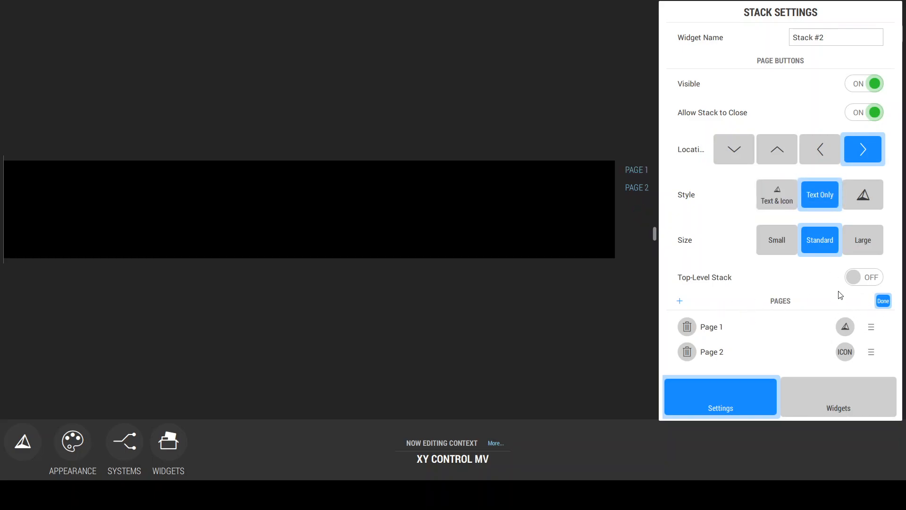
Step: Rename the stack's Page 1 to XY CONTROL and Page 2 to MV CONTROL
{"action": "left_click", "coordinate": [709, 329]}
{"action": "type", "text": "XY CONTROL"}
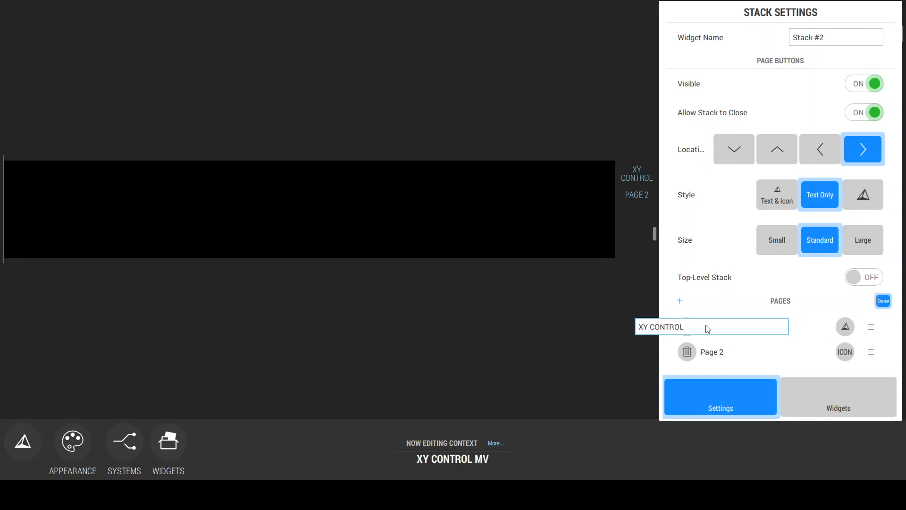
{"action": "left_click", "coordinate": [716, 353]}
{"action": "type", "text": "MV CONTROL"}
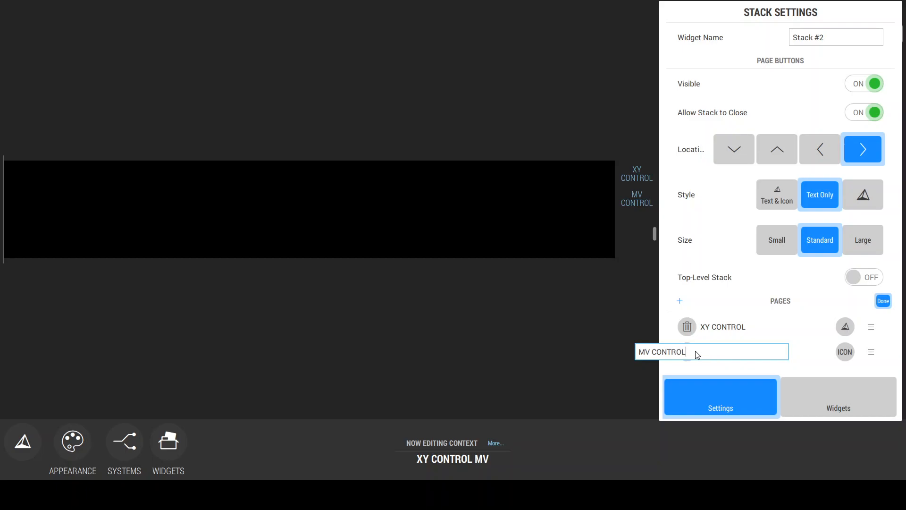
Step: Check the MV CONTROL page, return to XY CONTROL and place a Label widget at its left end
{"action": "left_click", "coordinate": [637, 199]}
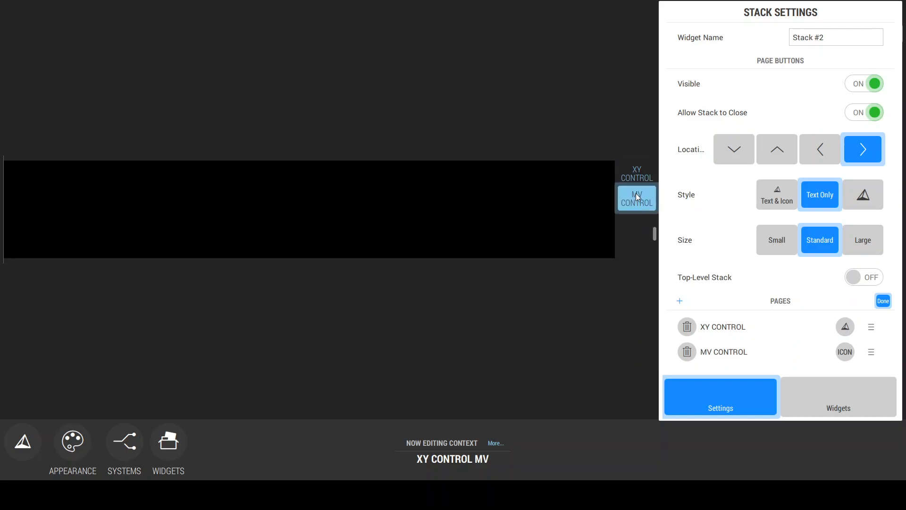
{"action": "left_click", "coordinate": [637, 171]}
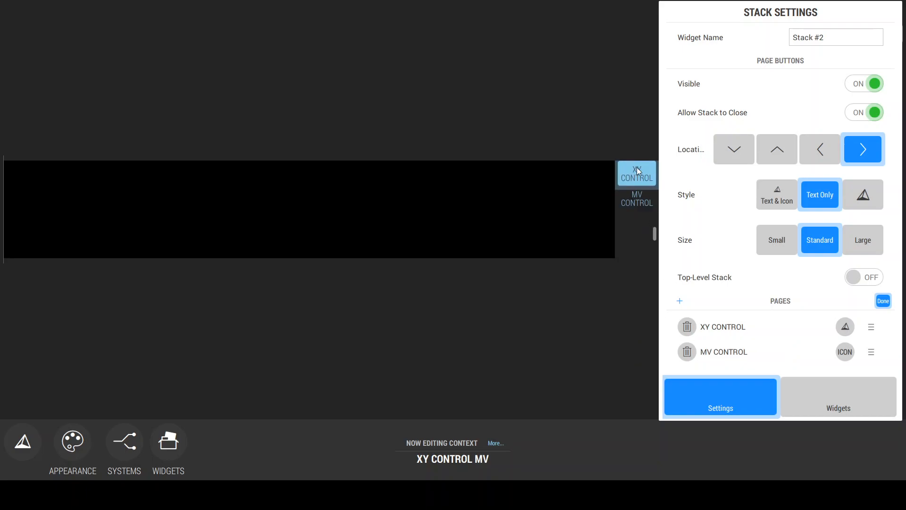
{"action": "left_click", "coordinate": [818, 406]}
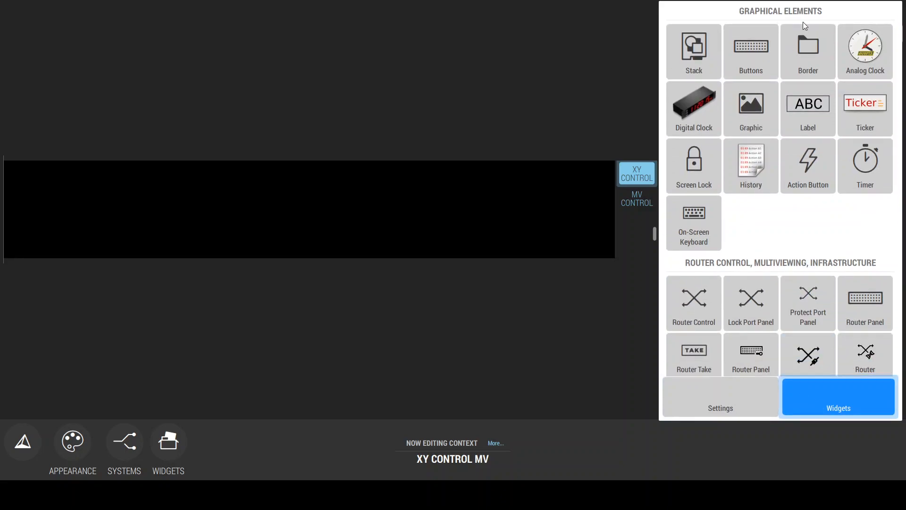
{"action": "scroll", "coordinate": [730, 249], "scroll_direction": "down", "scroll_amount": 2}
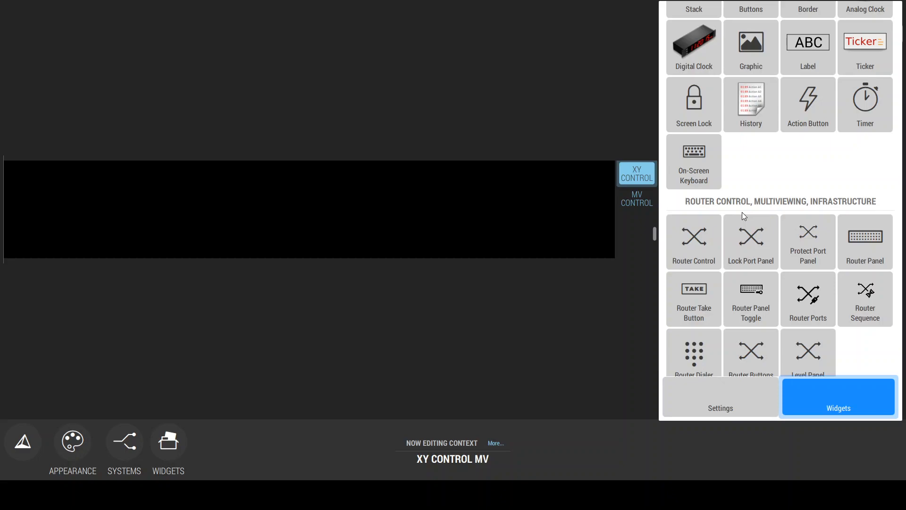
{"action": "scroll", "coordinate": [763, 182], "scroll_direction": "up", "scroll_amount": 2}
{"action": "left_click_drag", "start_coordinate": [802, 117], "coordinate": [37, 257]}
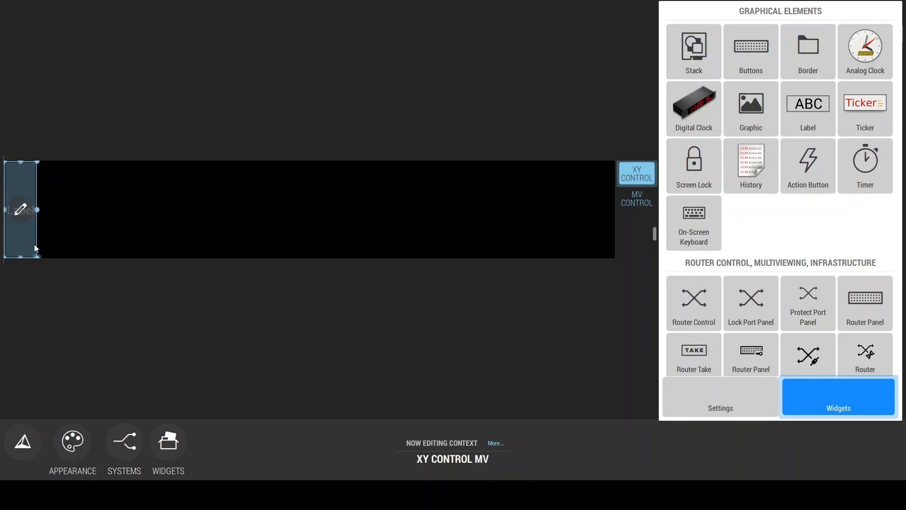
Step: Open the new label's settings and set its text to "D S T"
{"action": "left_click", "coordinate": [25, 183]}
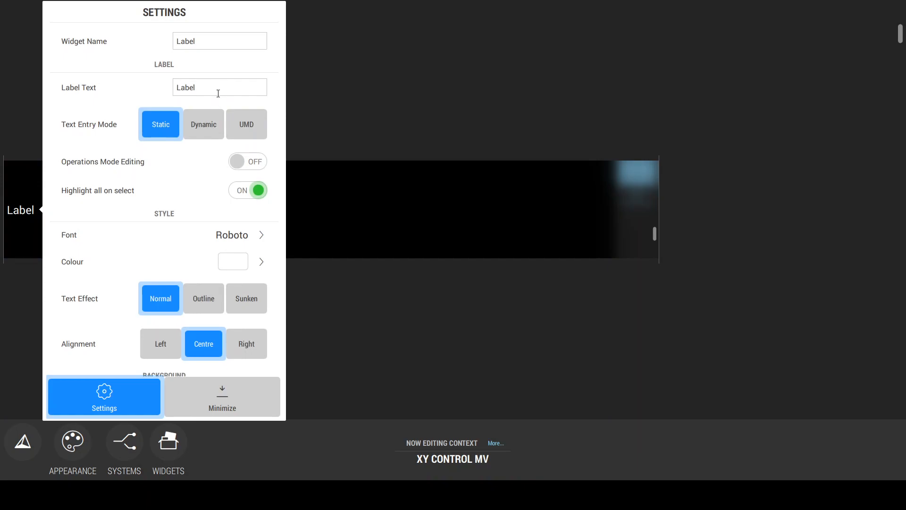
{"action": "double_click", "coordinate": [20, 191]}
{"action": "type", "text": "D S T"}
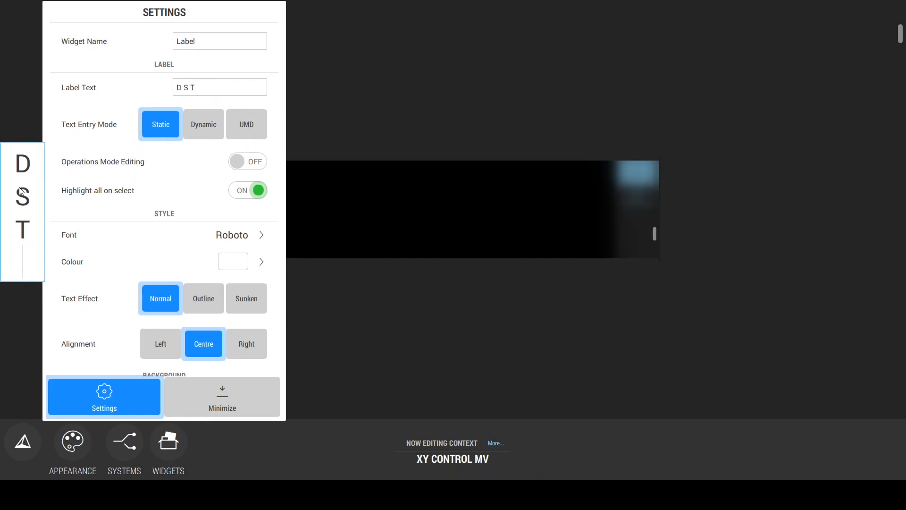
{"action": "key", "text": "Return"}
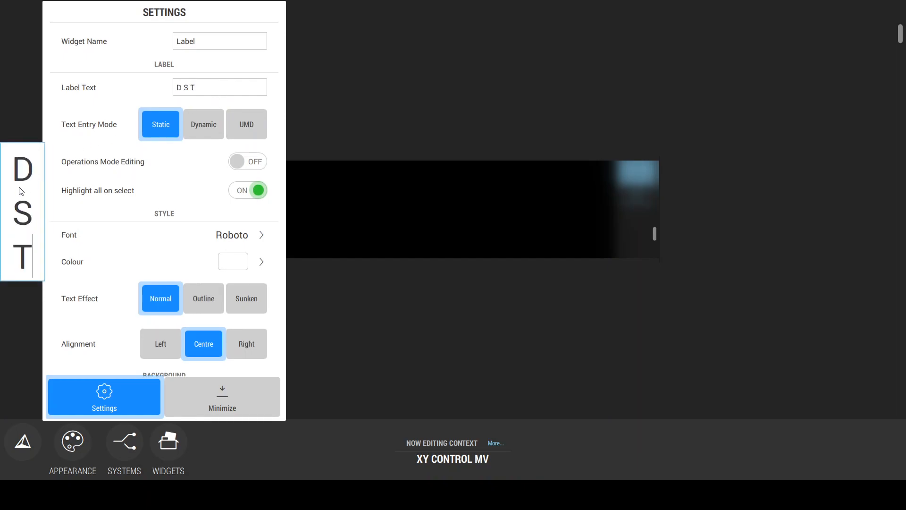
Step: Give the D S T label a solid dark red border with a width of 4
{"action": "scroll", "coordinate": [274, 189], "scroll_direction": "down", "scroll_amount": 5}
{"action": "left_click", "coordinate": [210, 284]}
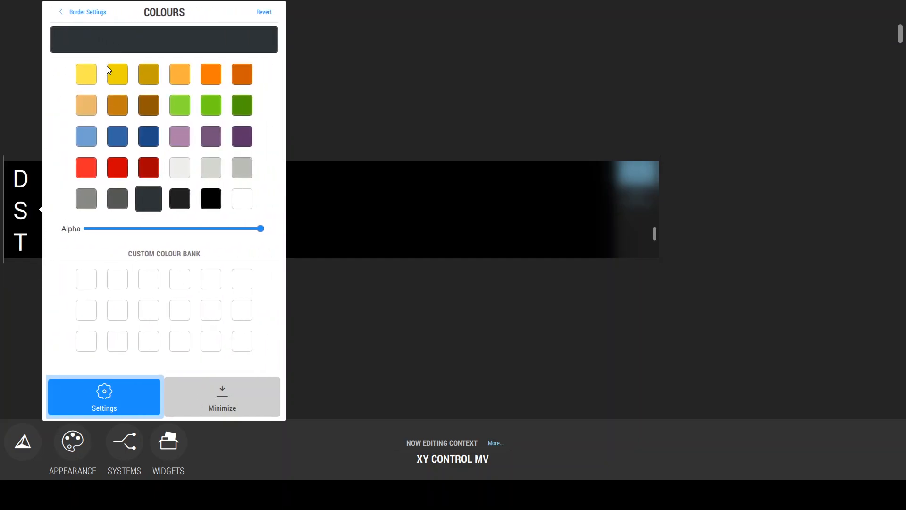
{"action": "left_click", "coordinate": [149, 169]}
{"action": "left_click", "coordinate": [87, 11]}
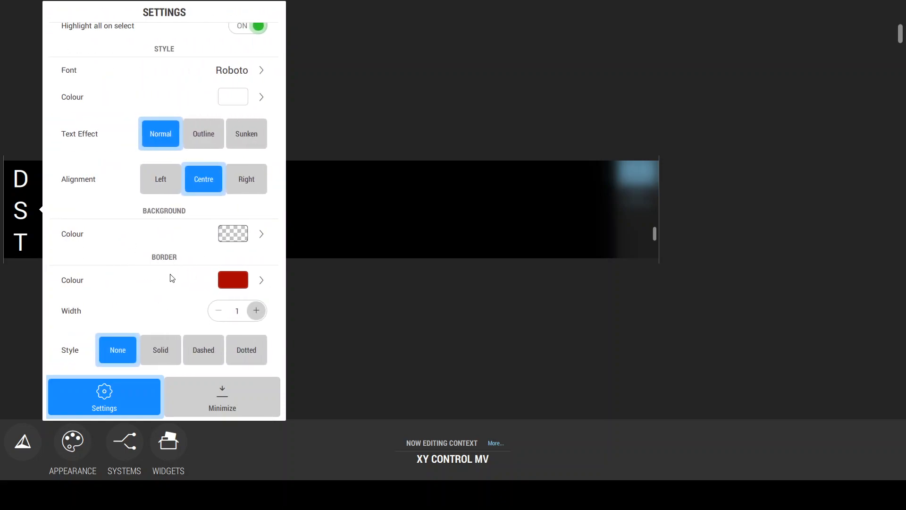
{"action": "left_click", "coordinate": [160, 350]}
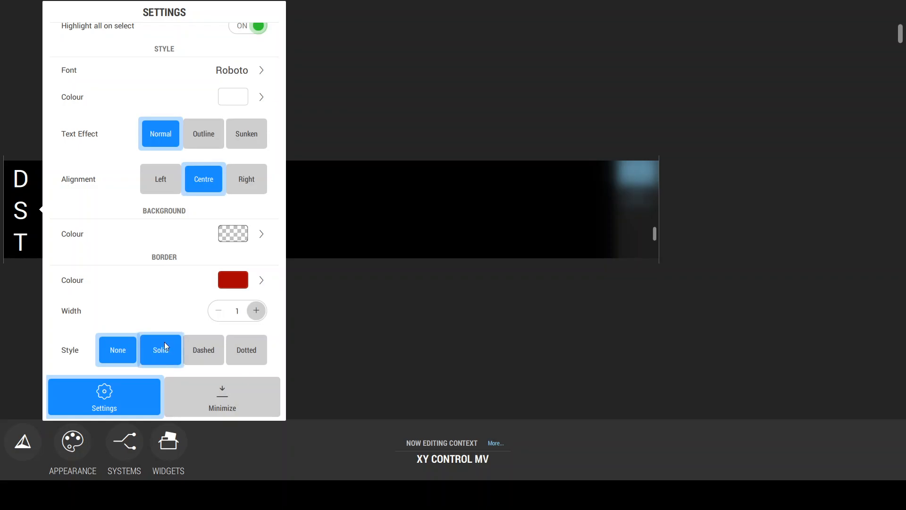
{"action": "left_click", "coordinate": [256, 311]}
{"action": "left_click", "coordinate": [257, 311]}
{"action": "left_click", "coordinate": [257, 313]}
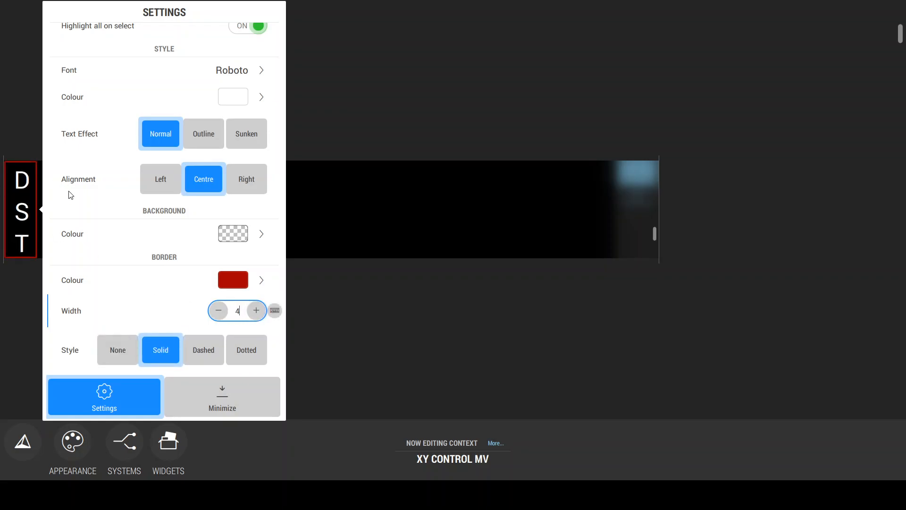
{"action": "left_click", "coordinate": [276, 278]}
Step: Place two Router Dialer widgets on the XY CONTROL page, one against the D S T label and one farther right with a gap between them
{"action": "left_click", "coordinate": [816, 391]}
{"action": "left_click_drag", "start_coordinate": [816, 390], "coordinate": [820, 332]}
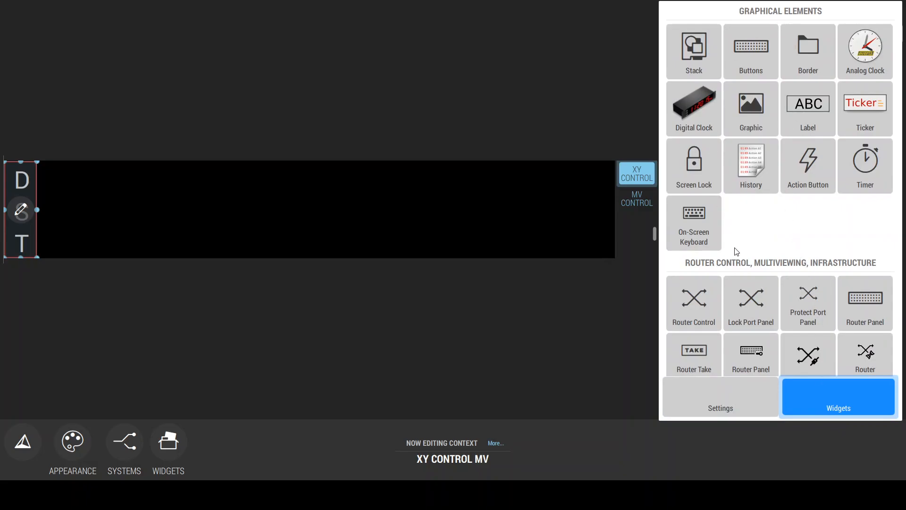
{"action": "left_click", "coordinate": [796, 14]}
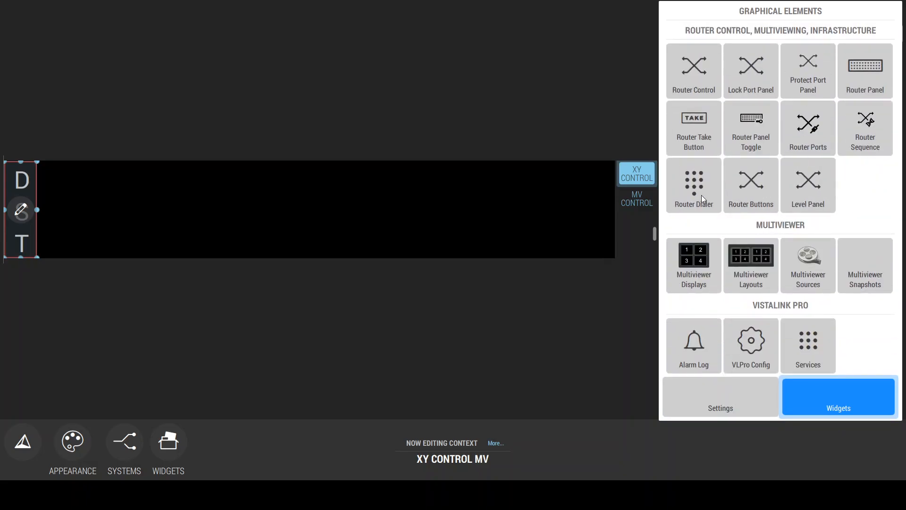
{"action": "left_click_drag", "start_coordinate": [701, 194], "coordinate": [118, 196]}
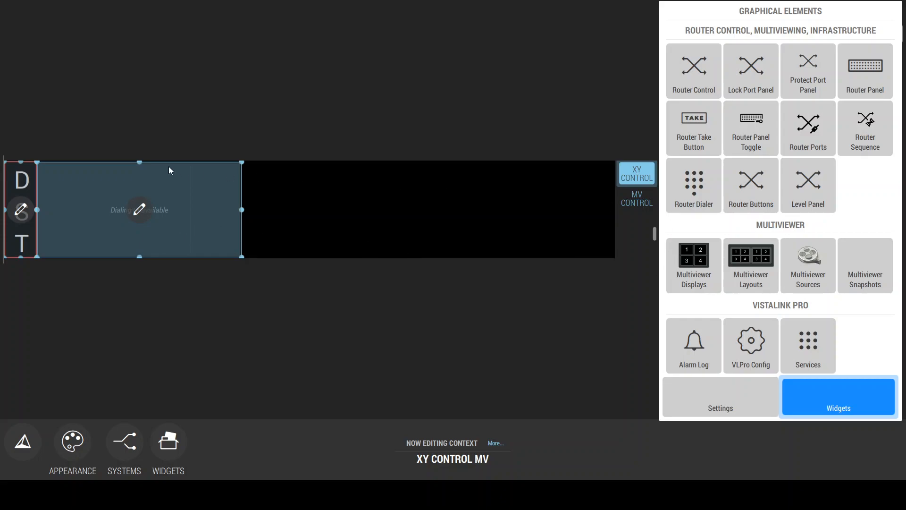
{"action": "left_click_drag", "start_coordinate": [687, 202], "coordinate": [330, 208]}
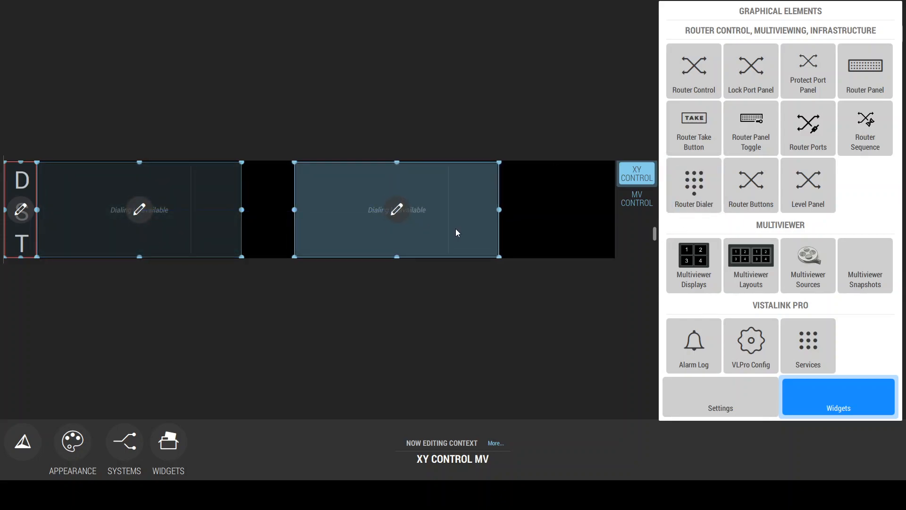
{"action": "left_click", "coordinate": [434, 239]}
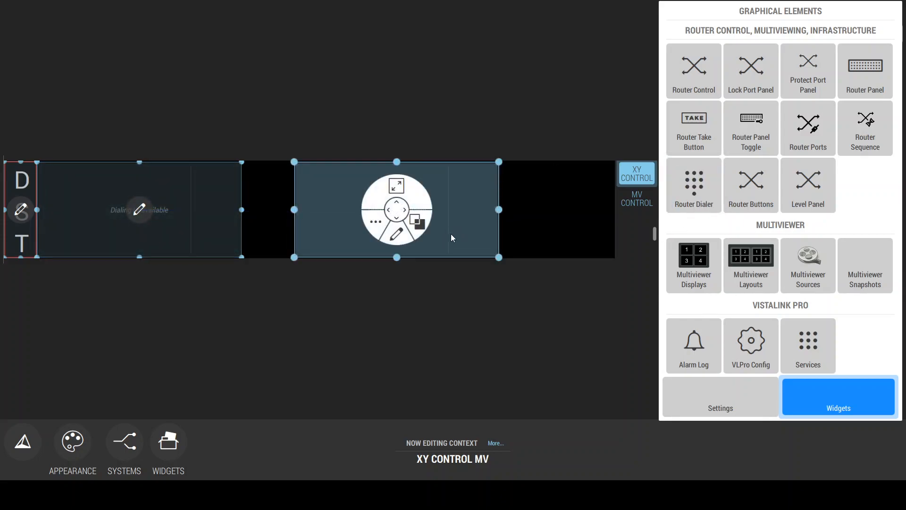
Step: Add a narrowed Router Take Button against the second dialer and a full-height Router Panel filling the space beside it
{"action": "left_click_drag", "start_coordinate": [701, 139], "coordinate": [539, 247]}
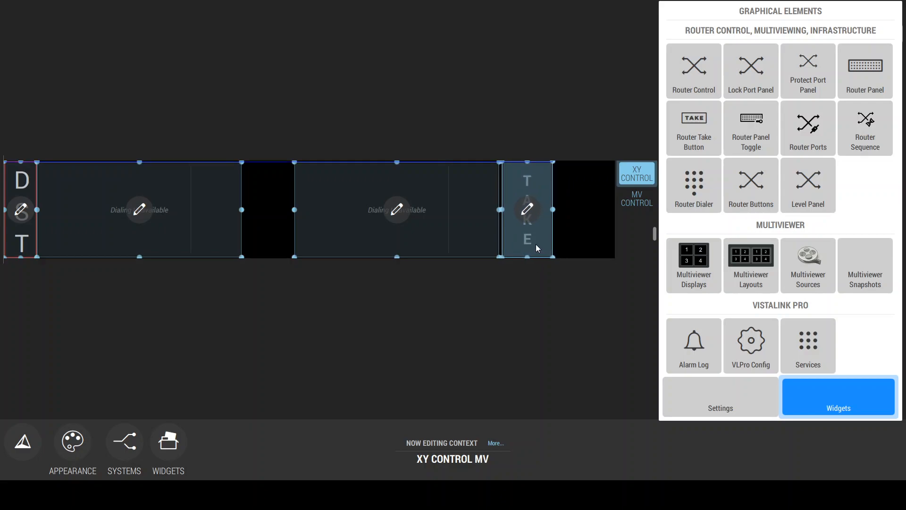
{"action": "left_click_drag", "start_coordinate": [545, 209], "coordinate": [541, 210]}
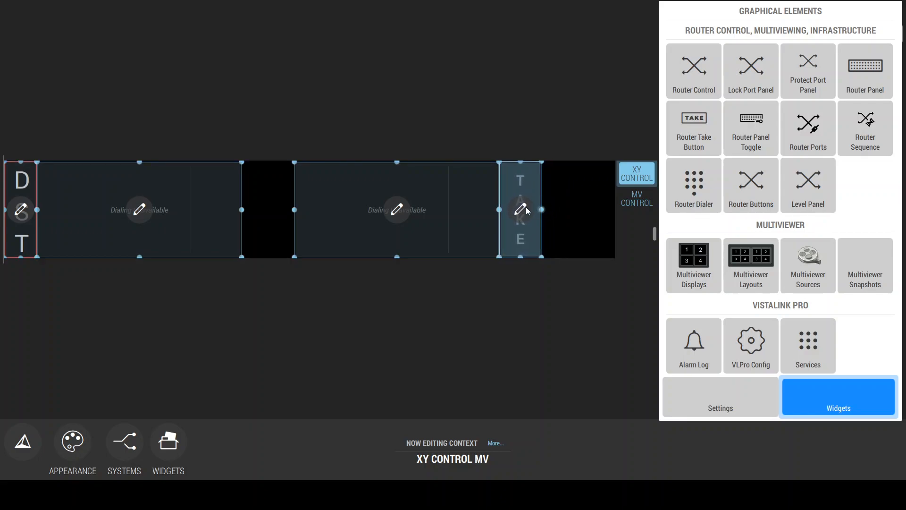
{"action": "left_click_drag", "start_coordinate": [879, 89], "coordinate": [574, 225]}
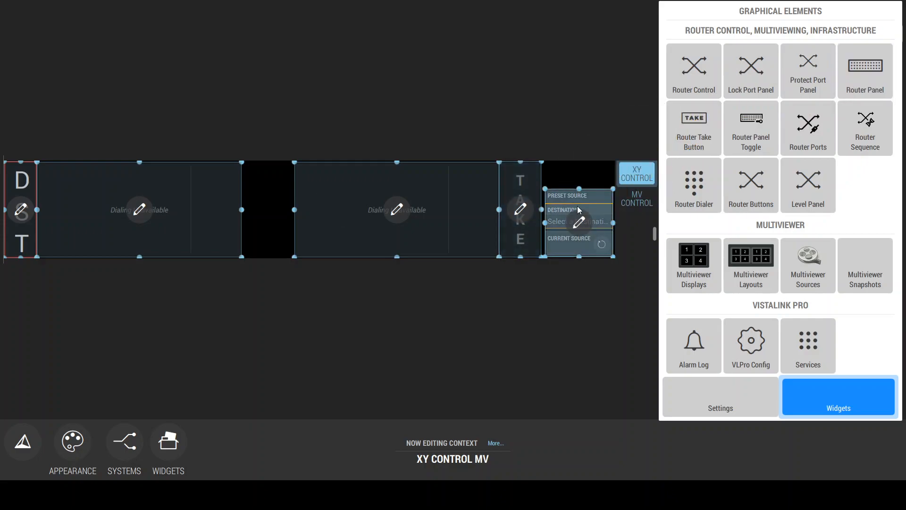
{"action": "left_click_drag", "start_coordinate": [580, 188], "coordinate": [580, 162]}
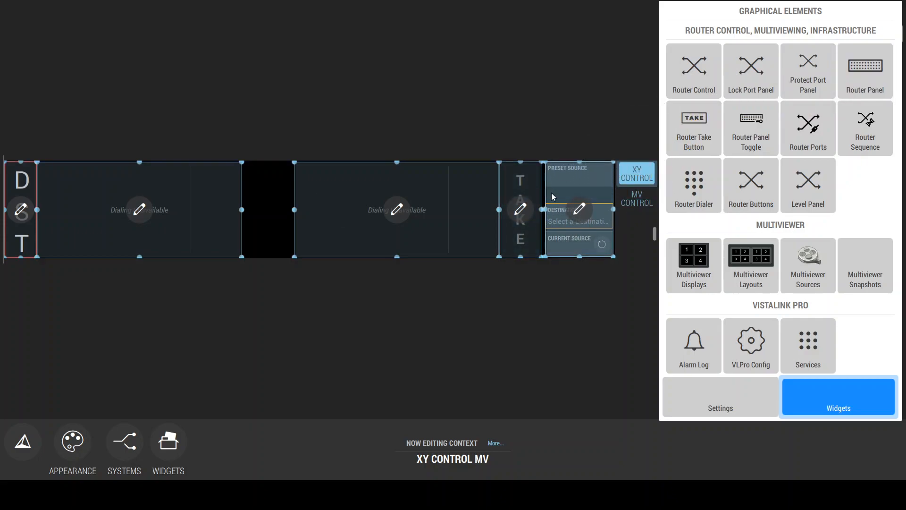
{"action": "left_click_drag", "start_coordinate": [546, 209], "coordinate": [543, 209]}
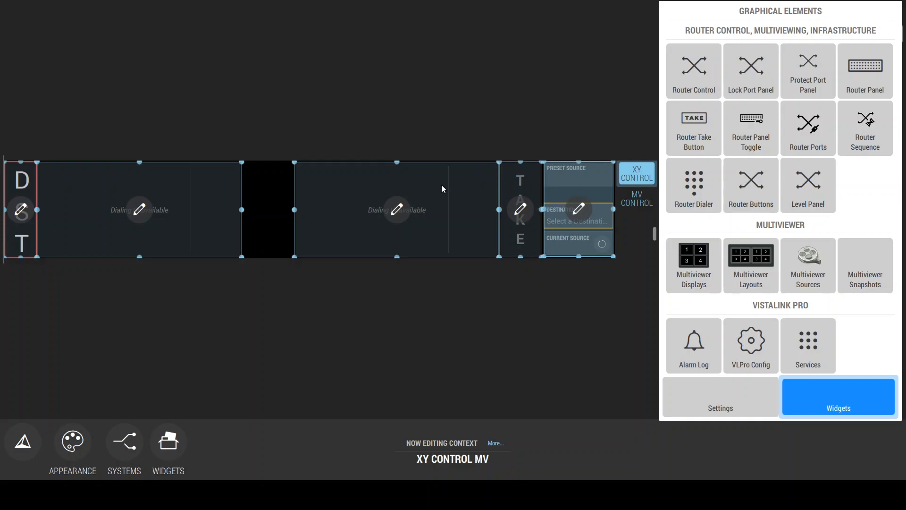
Step: Link both router dialers to the Router Panel as their target
{"action": "left_click", "coordinate": [137, 208]}
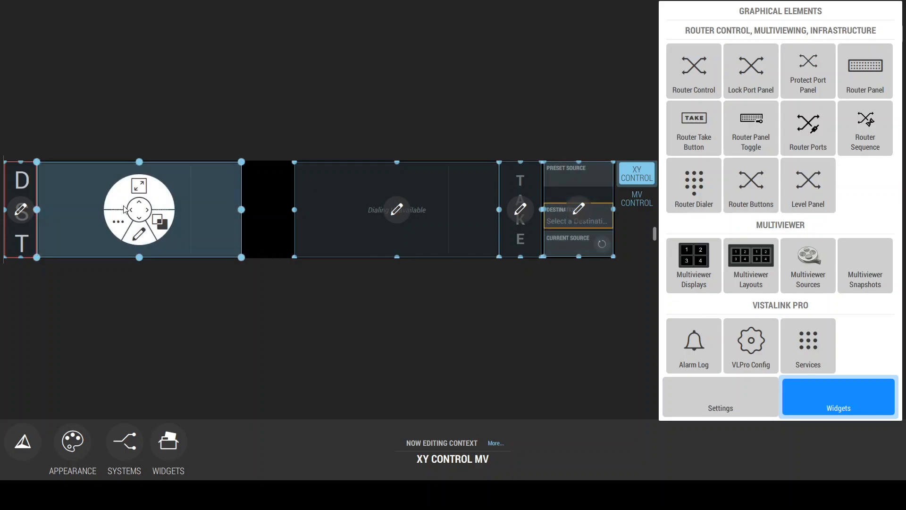
{"action": "left_click", "coordinate": [117, 224]}
{"action": "left_click_drag", "start_coordinate": [176, 185], "coordinate": [572, 188]}
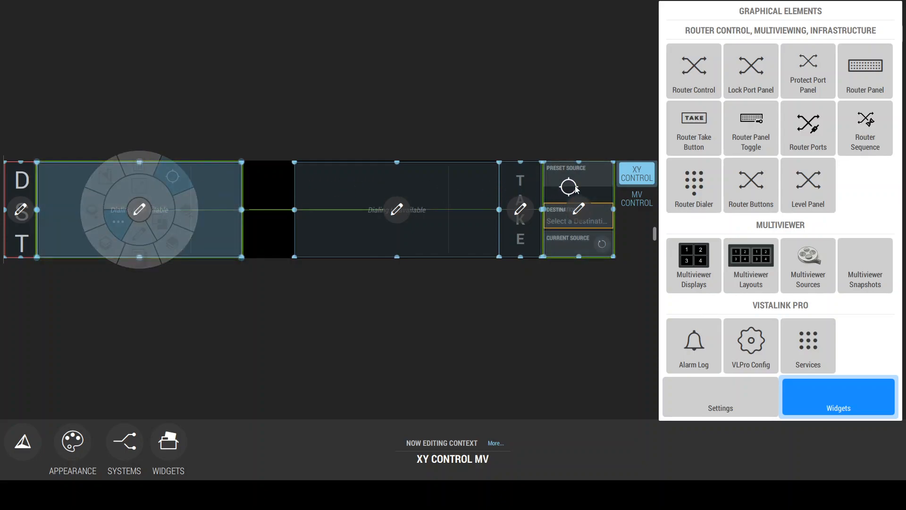
{"action": "left_click", "coordinate": [369, 189]}
{"action": "left_click_drag", "start_coordinate": [431, 180], "coordinate": [572, 186]}
Step: Link the Router Take Button to the Router Panel as its target
{"action": "left_click", "coordinate": [521, 208]}
{"action": "left_click", "coordinate": [498, 221]}
{"action": "left_click", "coordinate": [520, 209]}
{"action": "left_click", "coordinate": [498, 221]}
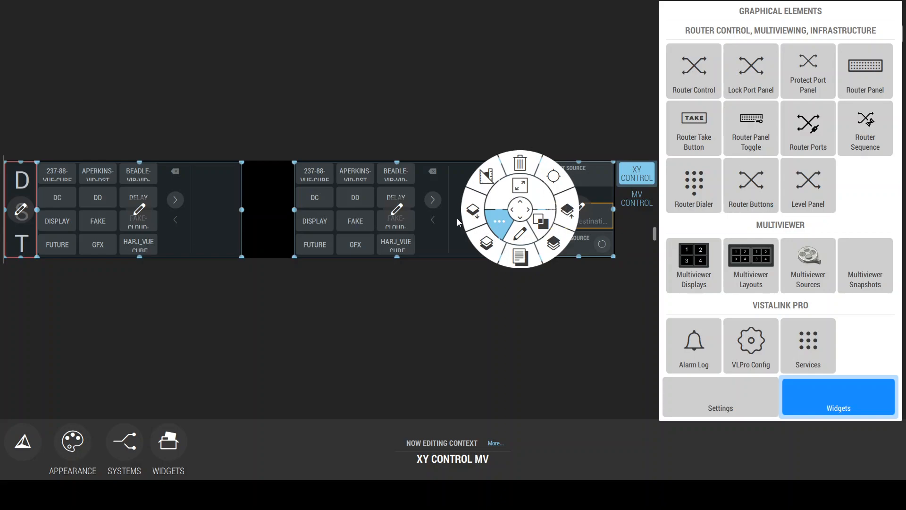
{"action": "left_click", "coordinate": [557, 179]}
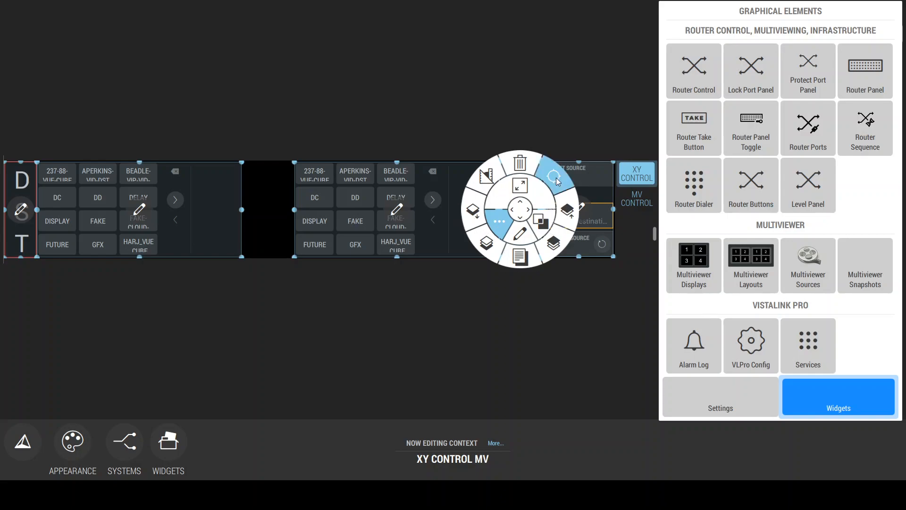
{"action": "left_click", "coordinate": [599, 185]}
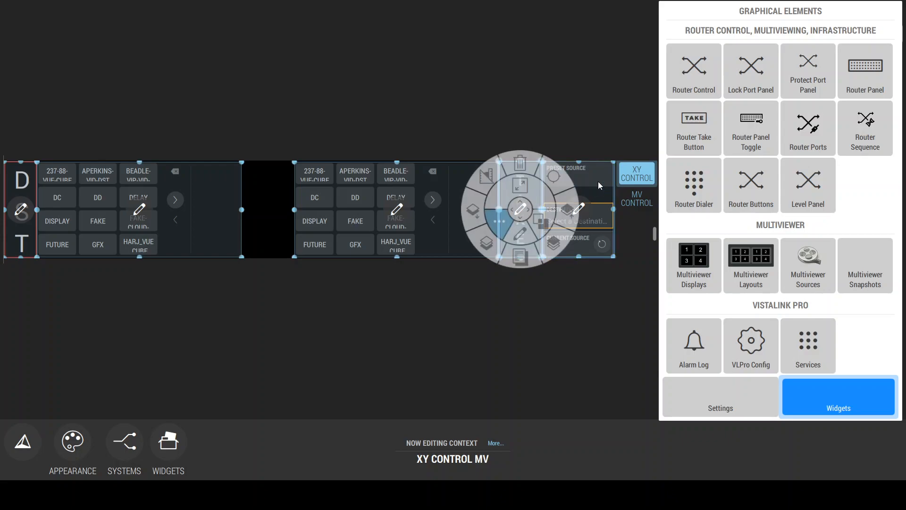
{"action": "left_click", "coordinate": [545, 144]}
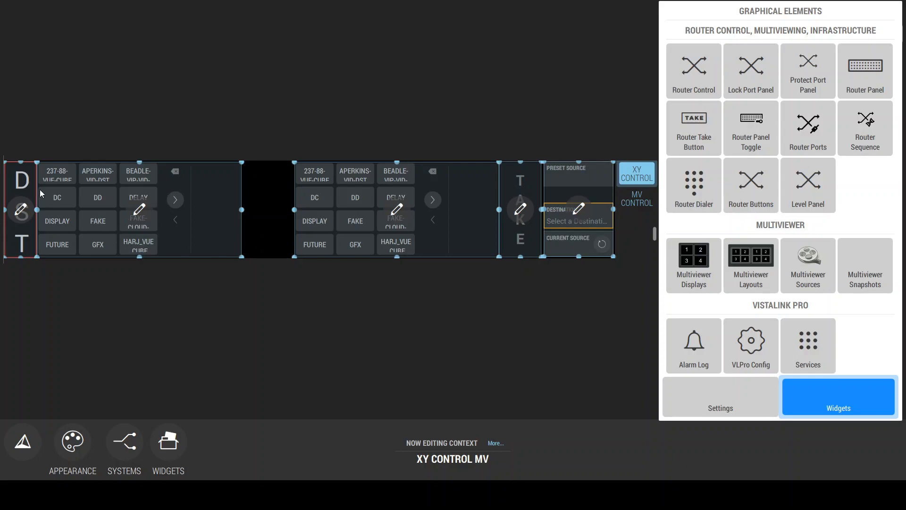
Step: Duplicate the D S T label and place the copy against the first dialer in the gap between the dialers
{"action": "left_click", "coordinate": [21, 179]}
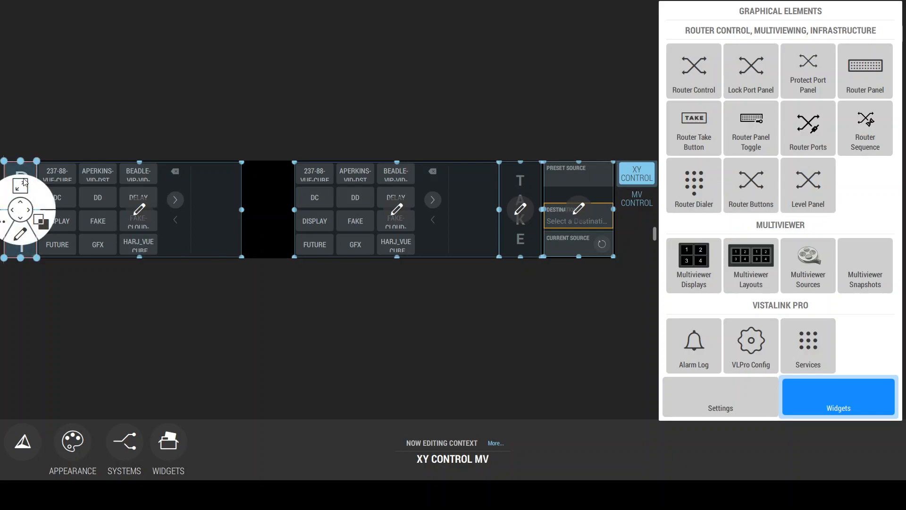
{"action": "key", "text": "ctrl+c"}
{"action": "key", "text": "ctrl+v"}
{"action": "left_click_drag", "start_coordinate": [23, 189], "coordinate": [257, 191]}
Step: Shift the second dialer and the take button toward the copied label and widen the Router Panel to close the gap
{"action": "left_click_drag", "start_coordinate": [344, 187], "coordinate": [330, 186]}
{"action": "left_click_drag", "start_coordinate": [523, 184], "coordinate": [512, 184]}
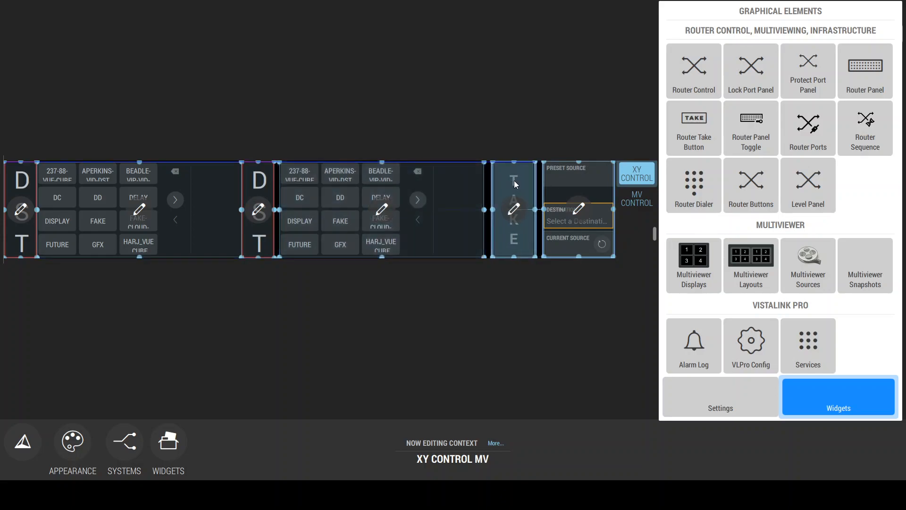
{"action": "left_click_drag", "start_coordinate": [543, 210], "coordinate": [536, 210]}
Step: Change the text of the copied label between the two dialers to "S R C"
{"action": "double_click", "coordinate": [262, 175]}
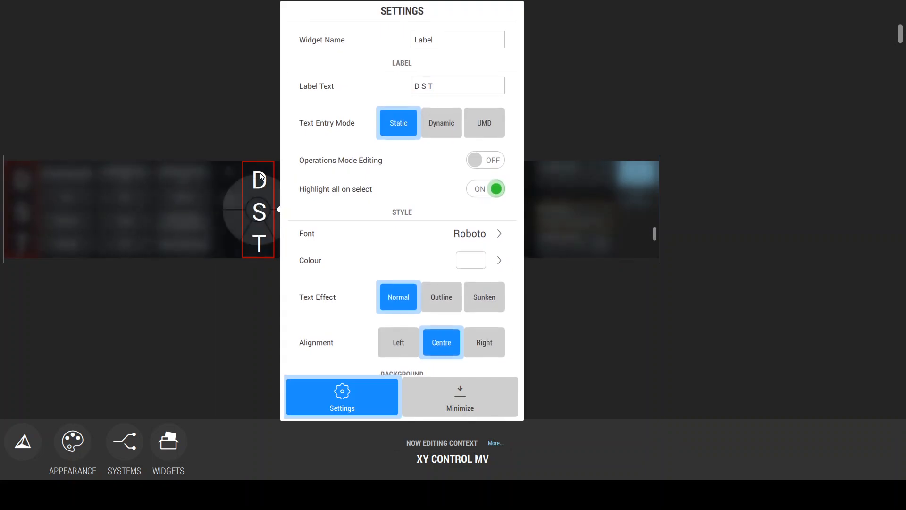
{"action": "left_click", "coordinate": [436, 85]}
{"action": "key", "text": "BackSpace"}
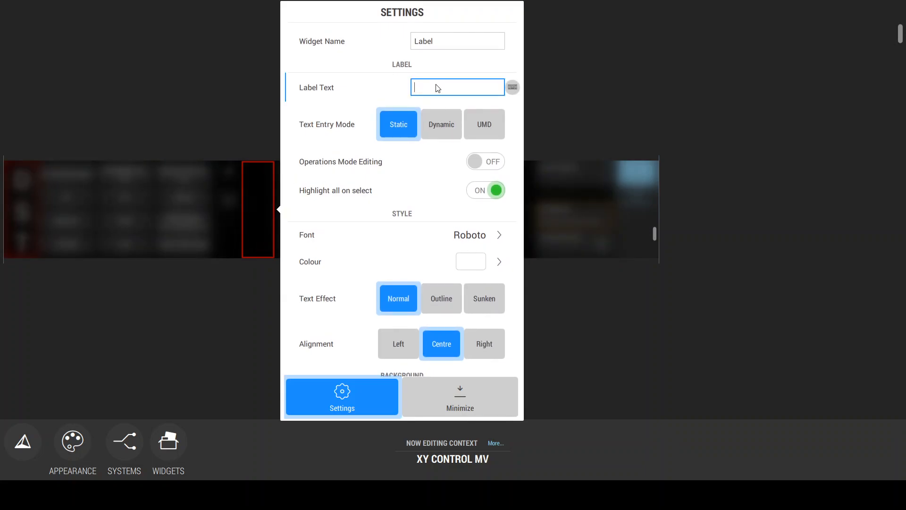
{"action": "left_click", "coordinate": [260, 211]}
{"action": "type", "text": "S R C"}
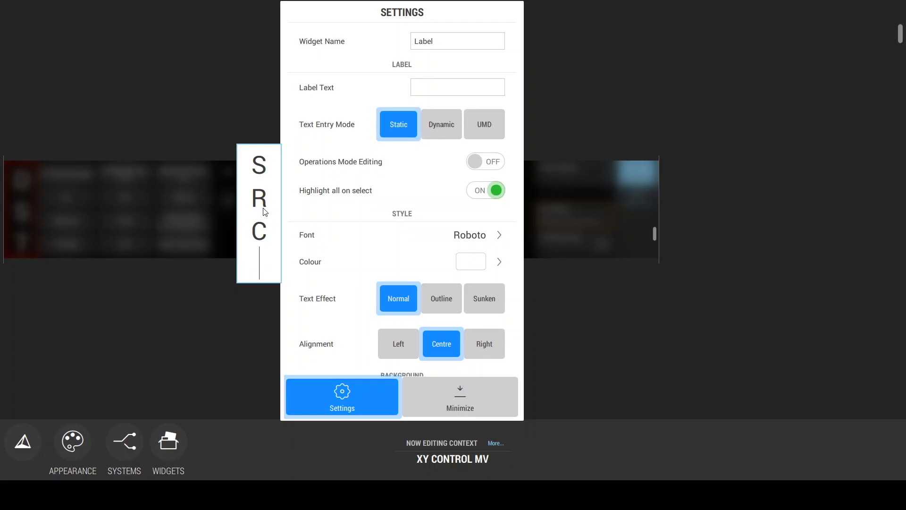
{"action": "key", "text": "BackSpace"}
{"action": "key", "text": "Escape"}
{"action": "left_click", "coordinate": [219, 202]}
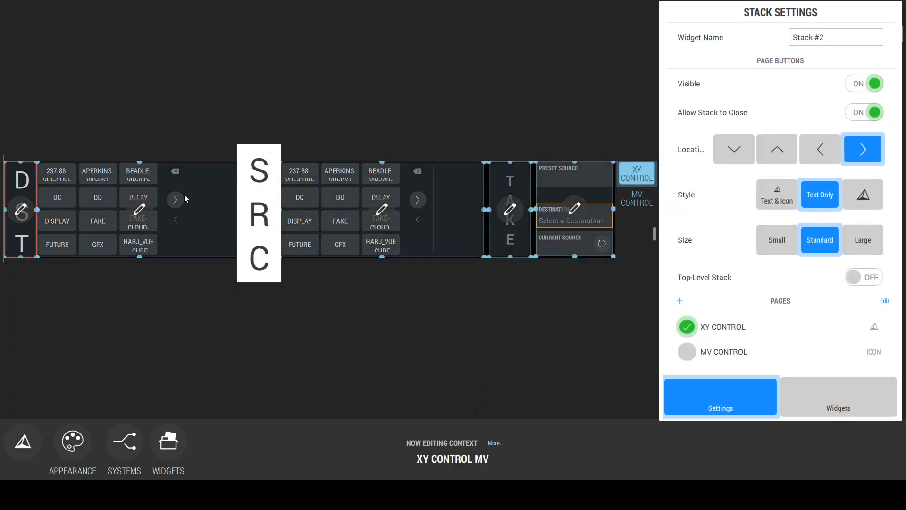
Step: Set the first router dialer, beside the D S T label, to Destination mode with the name set Demo name set (HARJ)
{"action": "left_click", "coordinate": [137, 213]}
{"action": "left_click", "coordinate": [398, 263]}
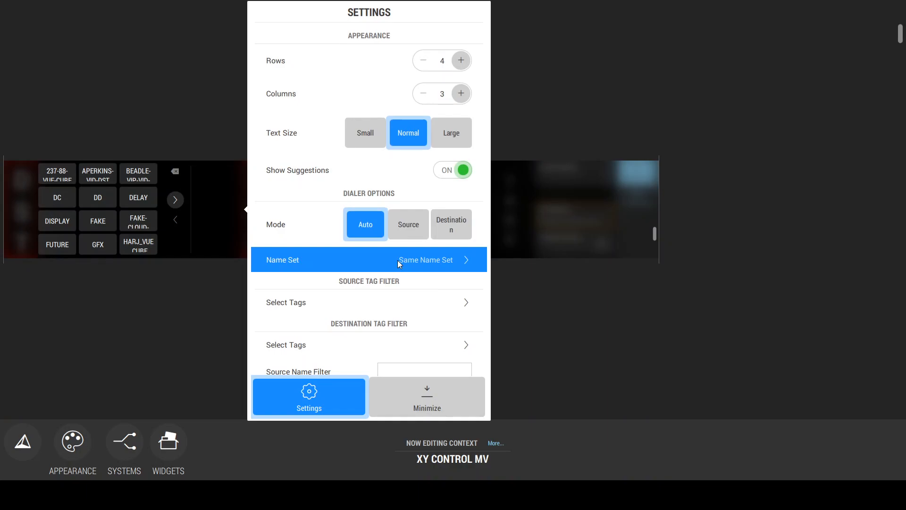
{"action": "left_click", "coordinate": [280, 12]}
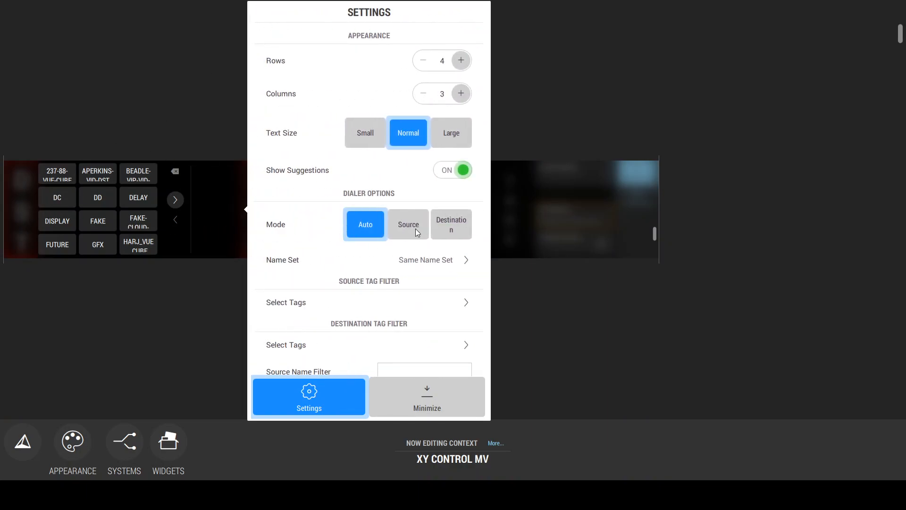
{"action": "left_click", "coordinate": [462, 231]}
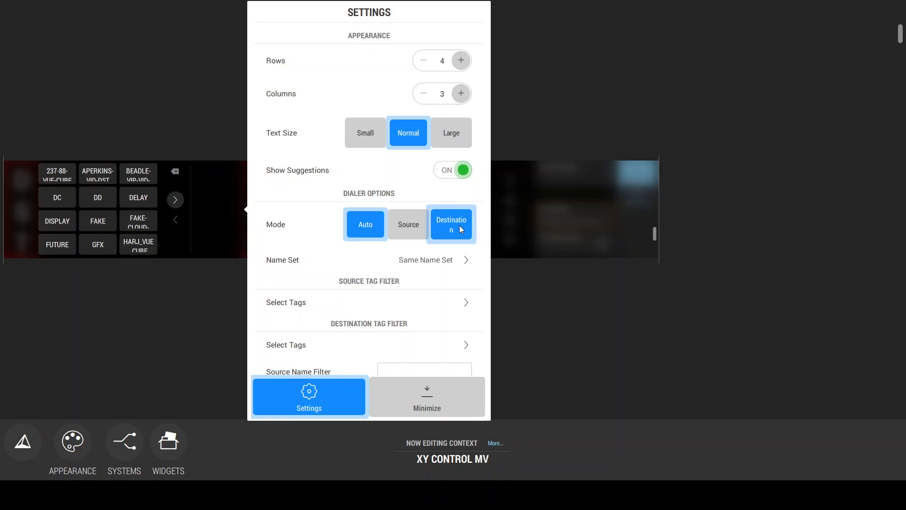
{"action": "left_click", "coordinate": [447, 260]}
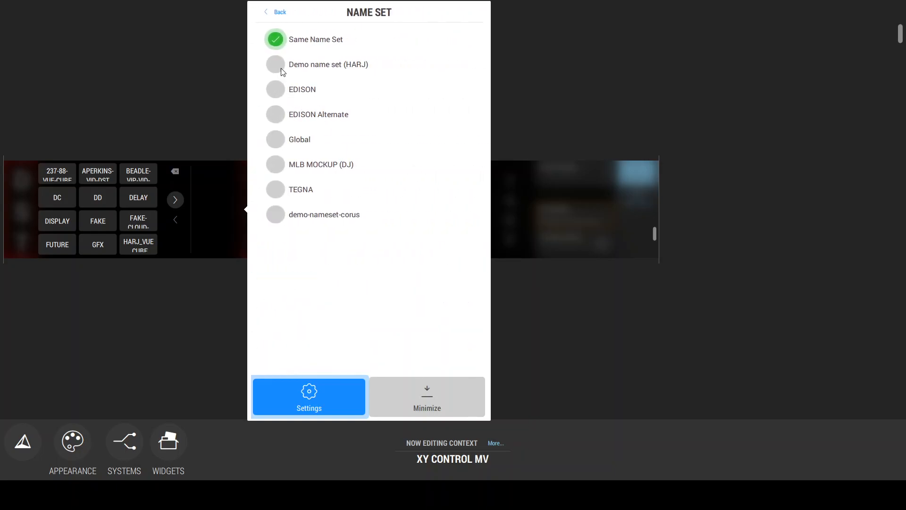
{"action": "left_click", "coordinate": [282, 69]}
Step: Apply the DEMO tag as the first dialer's destination tag filter and close its settings
{"action": "scroll", "coordinate": [437, 261], "scroll_direction": "down", "scroll_amount": 1}
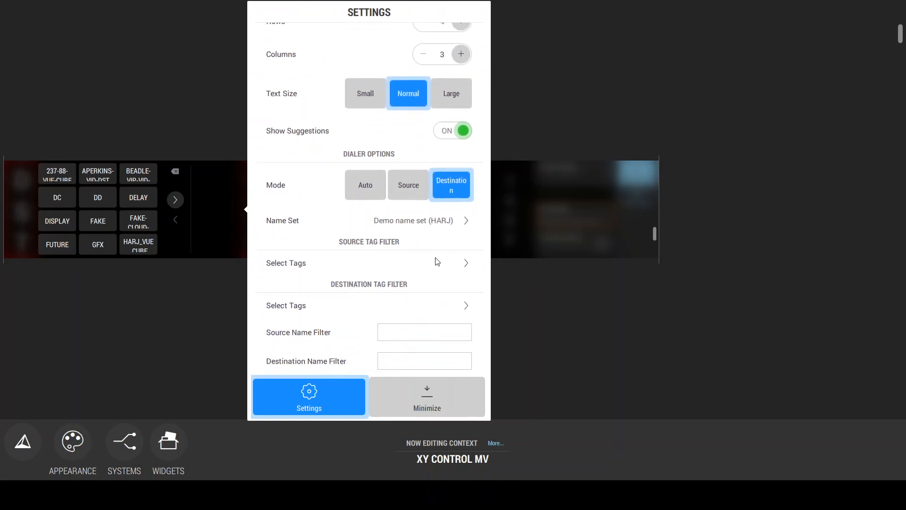
{"action": "left_click", "coordinate": [334, 306]}
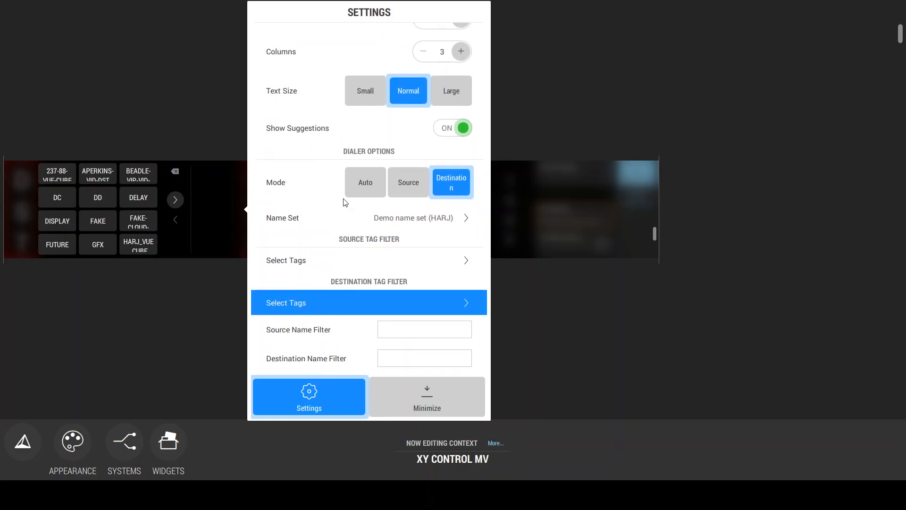
{"action": "type", "text": "DEMO"}
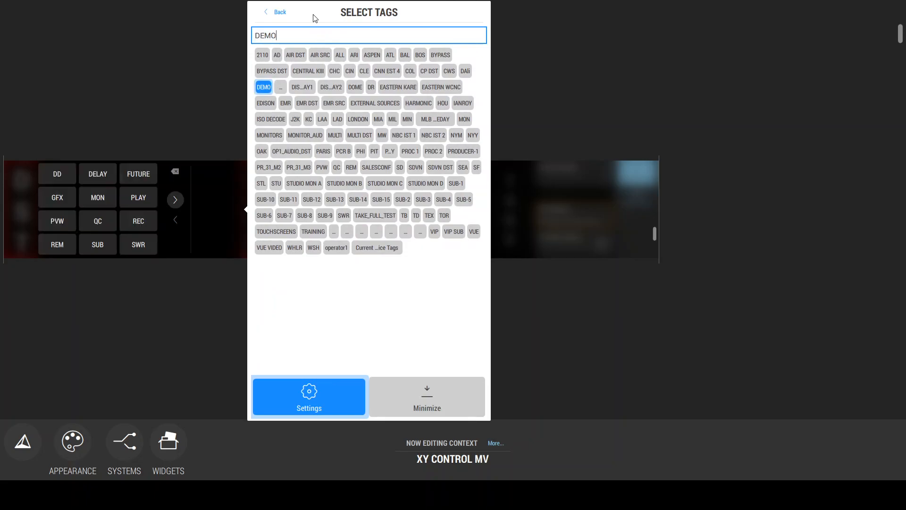
{"action": "left_click", "coordinate": [275, 13]}
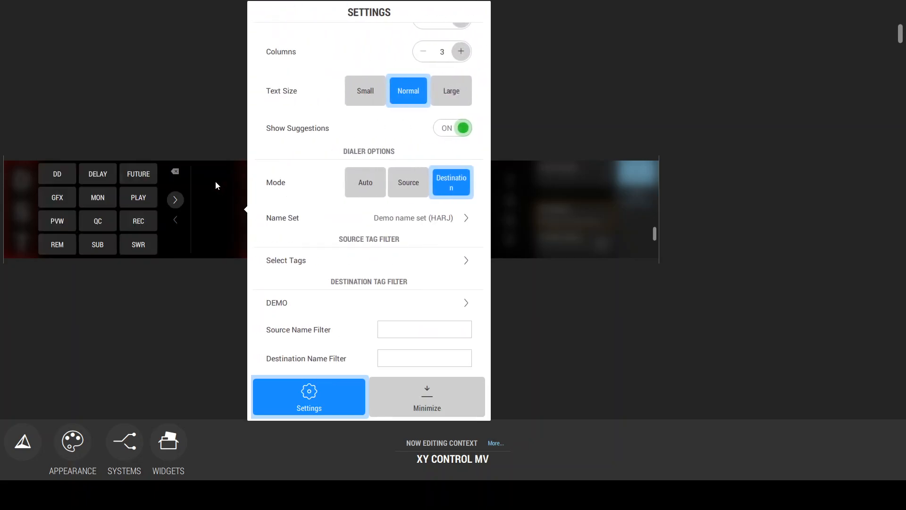
{"action": "left_click", "coordinate": [196, 135]}
Step: Set the second router dialer, beside the S R C label, to Source mode with DEMO as its source tag filter
{"action": "left_click", "coordinate": [378, 210]}
{"action": "left_click", "coordinate": [382, 234]}
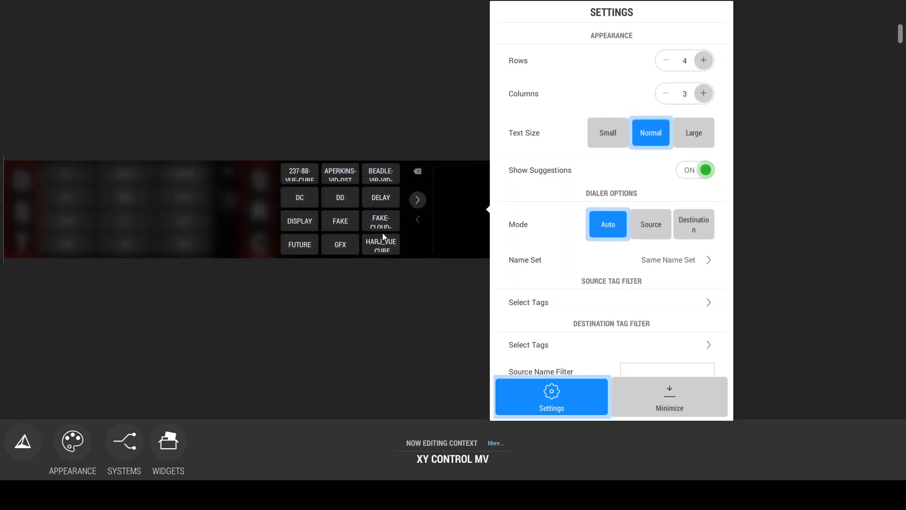
{"action": "left_click", "coordinate": [658, 234]}
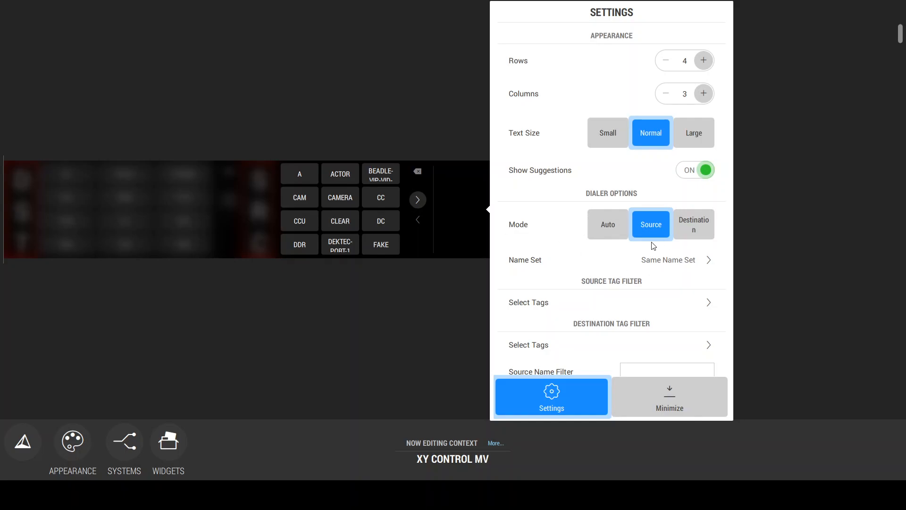
{"action": "left_click", "coordinate": [558, 308]}
{"action": "left_click", "coordinate": [602, 40]}
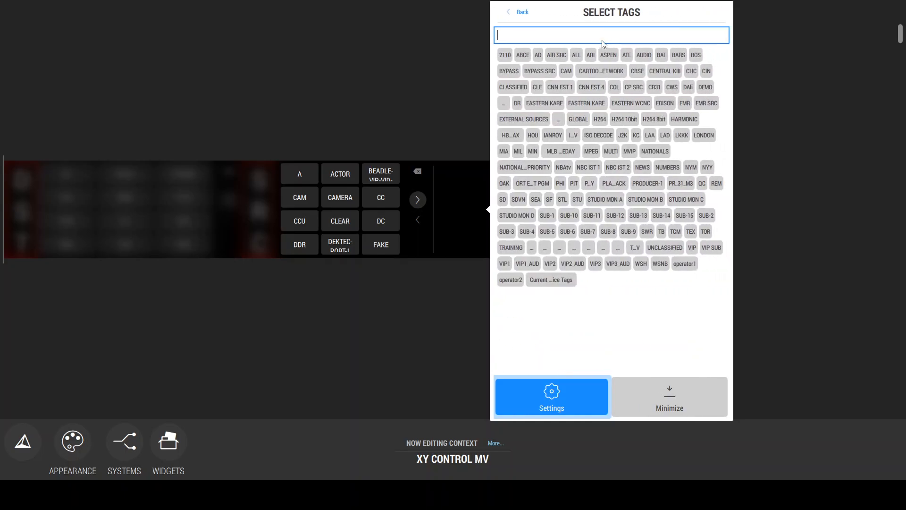
{"action": "type", "text": "DEMO"}
{"action": "left_click", "coordinate": [519, 12]}
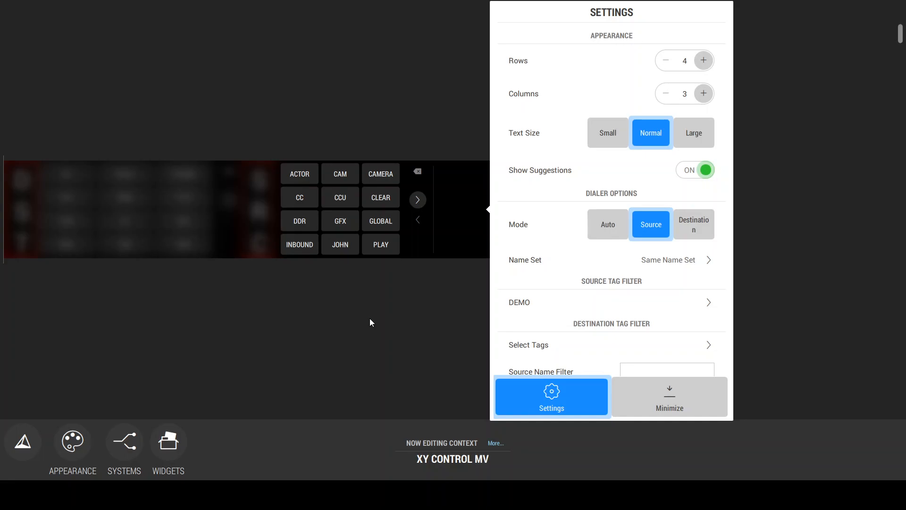
{"action": "left_click", "coordinate": [391, 282]}
Step: Test the dialers outside edit mode by taking source CAM 10 to destination MON CR1 1, and clear both dialer entries
{"action": "left_click", "coordinate": [500, 237]}
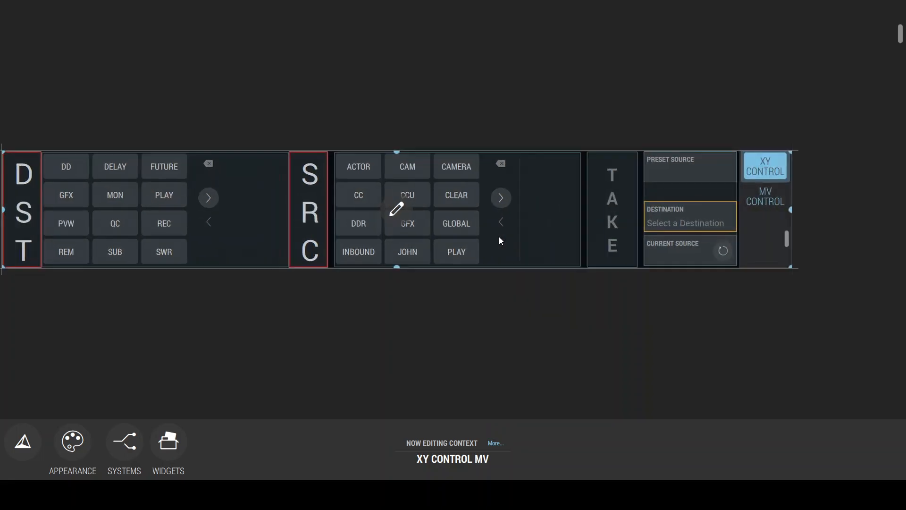
{"action": "left_click", "coordinate": [499, 237]}
{"action": "left_click", "coordinate": [137, 194]}
{"action": "left_click", "coordinate": [285, 159]}
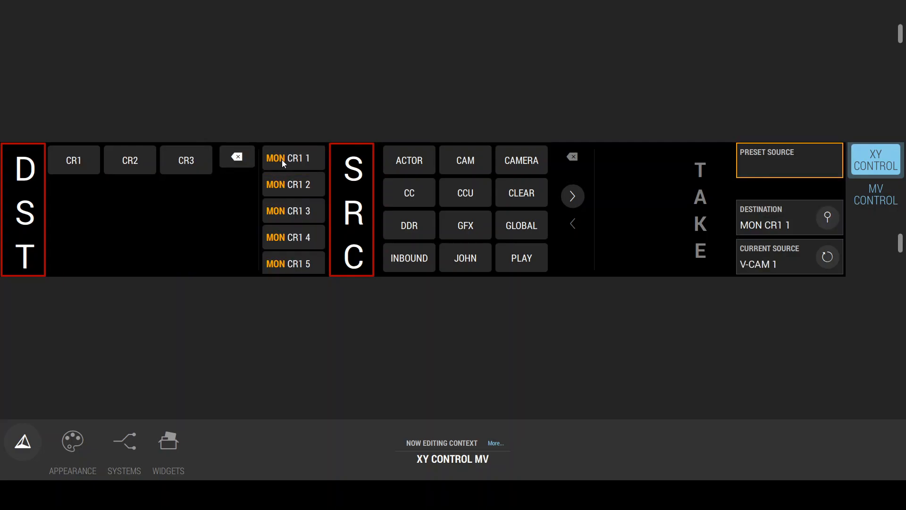
{"action": "left_click", "coordinate": [471, 161]}
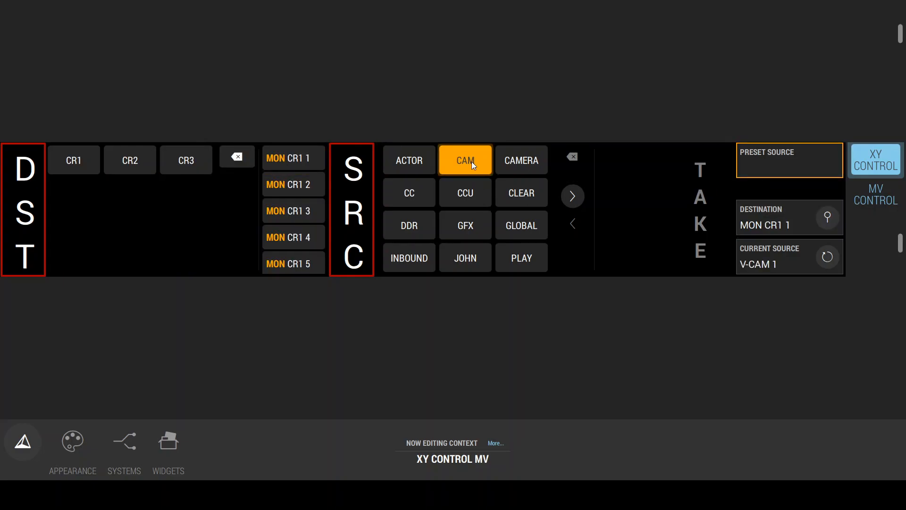
{"action": "left_click", "coordinate": [644, 161]}
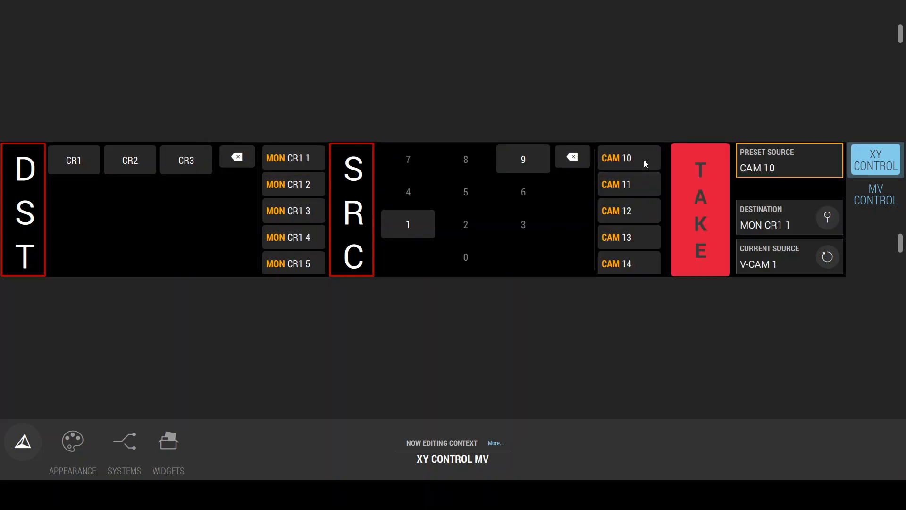
{"action": "left_click", "coordinate": [706, 200]}
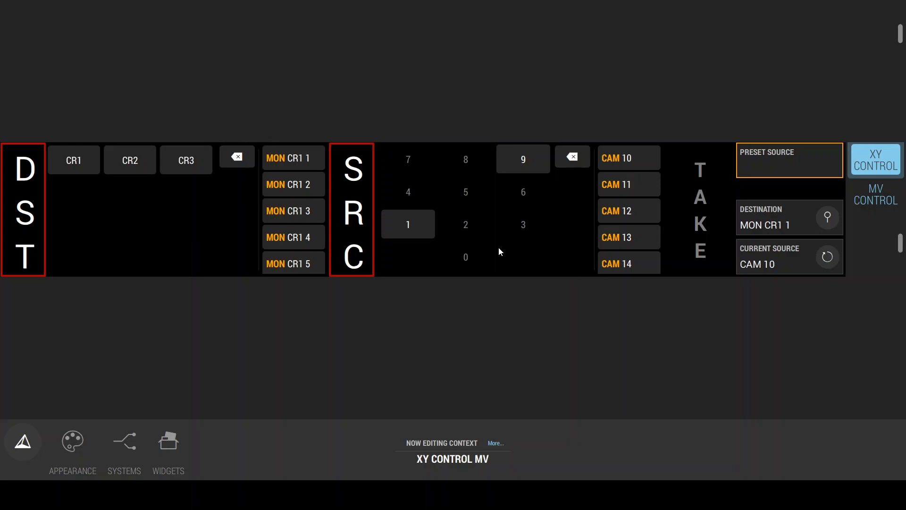
{"action": "left_click", "coordinate": [562, 163]}
{"action": "left_click", "coordinate": [240, 159]}
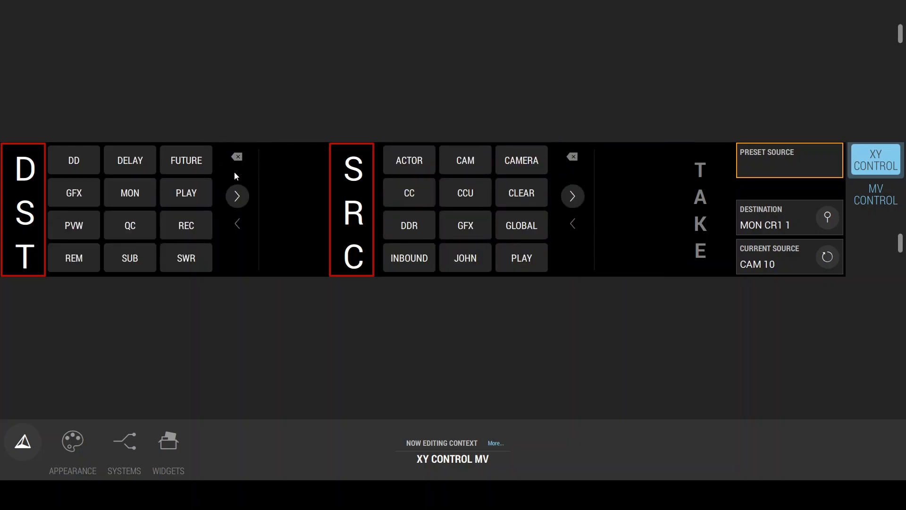
Step: Add a Multiviewer Displays widget and a Multiviewer Layouts widget at opposite ends of the MV CONTROL page
{"action": "left_click", "coordinate": [871, 199]}
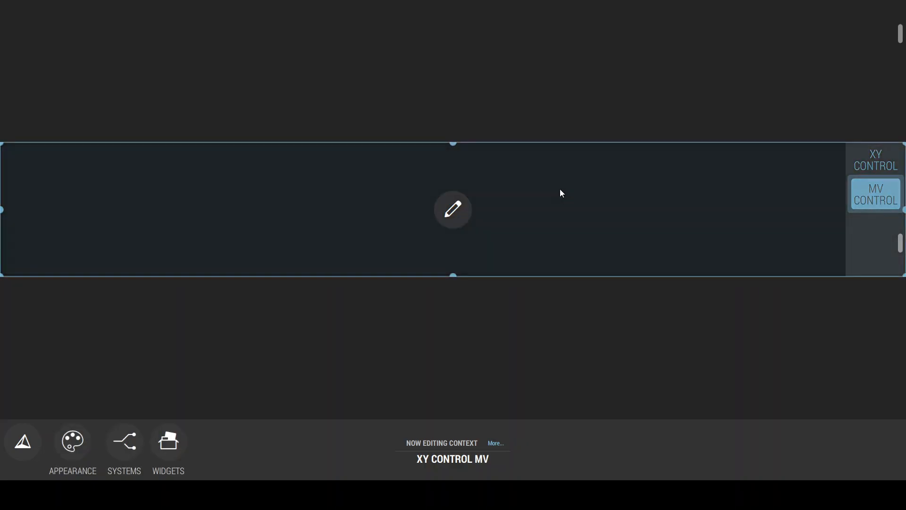
{"action": "left_click", "coordinate": [464, 212]}
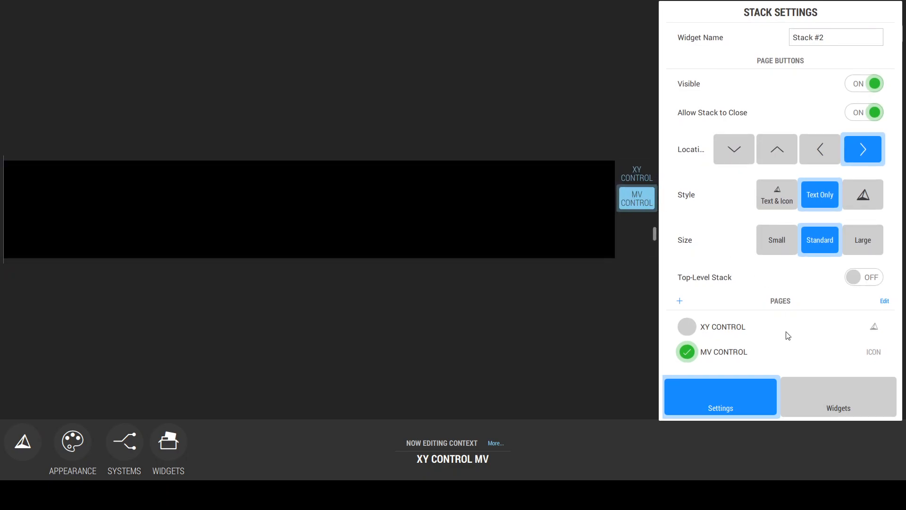
{"action": "left_click", "coordinate": [826, 395]}
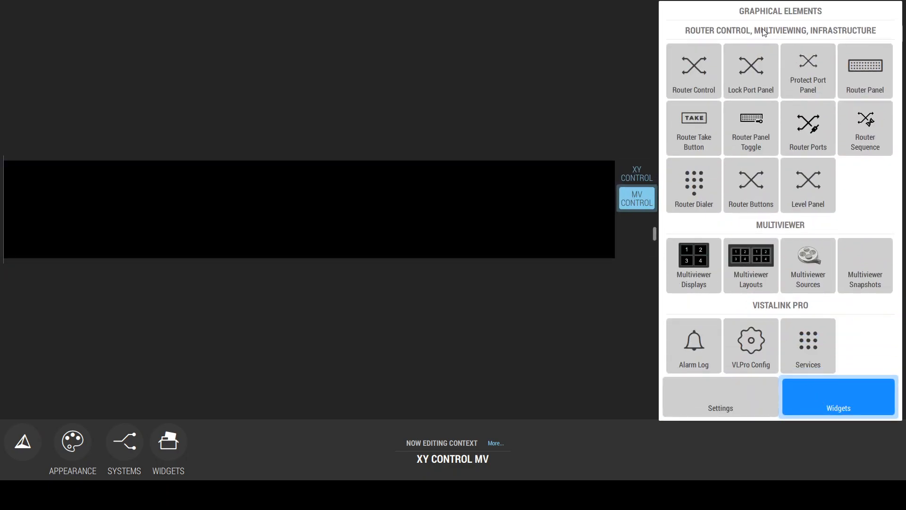
{"action": "left_click", "coordinate": [765, 31]}
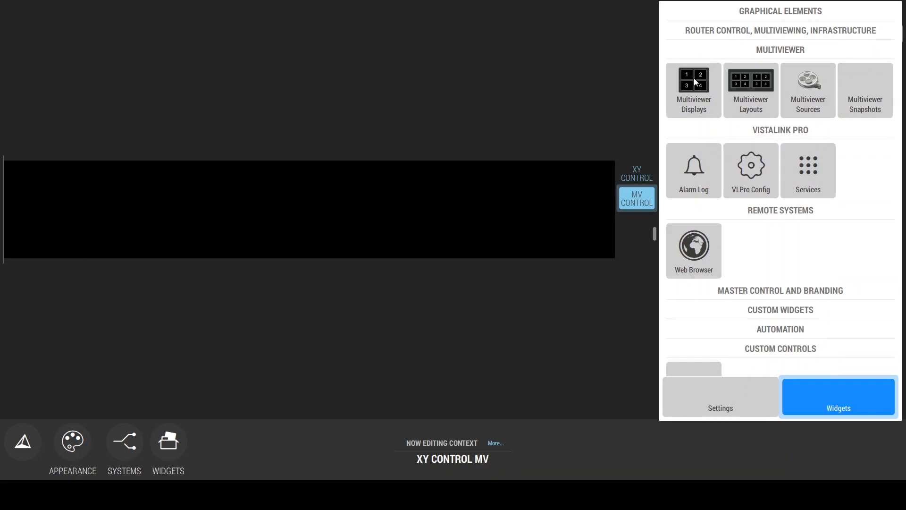
{"action": "left_click_drag", "start_coordinate": [697, 81], "coordinate": [103, 212]}
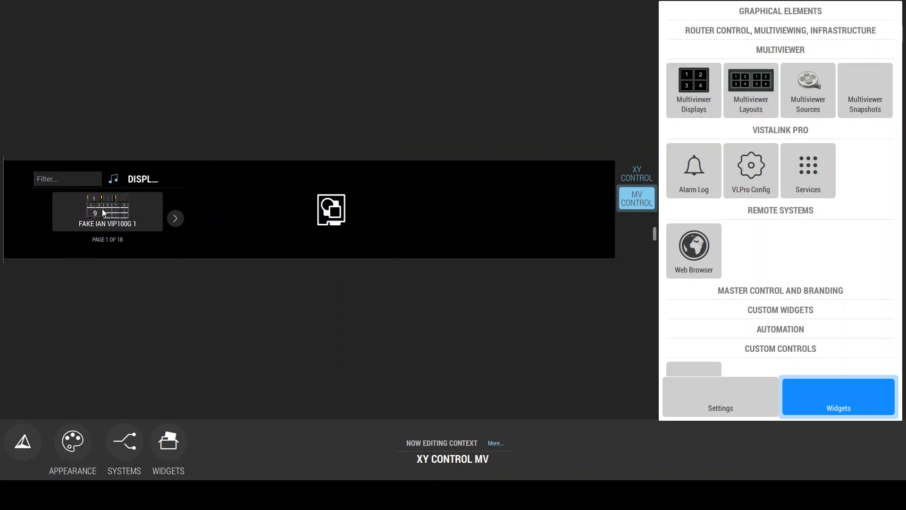
{"action": "left_click_drag", "start_coordinate": [750, 102], "coordinate": [542, 225]}
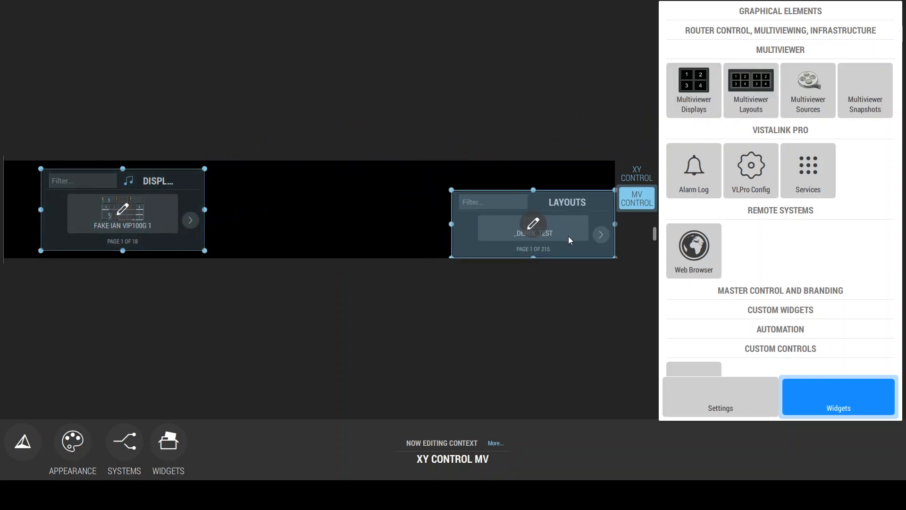
Step: Enlarge the Layouts widget to full page height and most of the width, and stretch the Displays widget to full height beside it
{"action": "left_click_drag", "start_coordinate": [451, 190], "coordinate": [229, 162]}
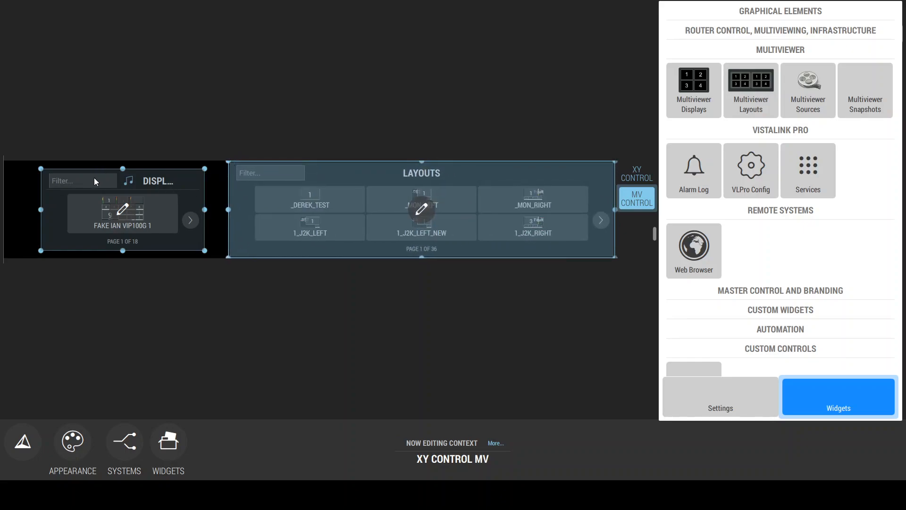
{"action": "left_click_drag", "start_coordinate": [98, 179], "coordinate": [70, 174]}
{"action": "left_click_drag", "start_coordinate": [187, 243], "coordinate": [204, 268]}
{"action": "left_click", "coordinate": [194, 279]}
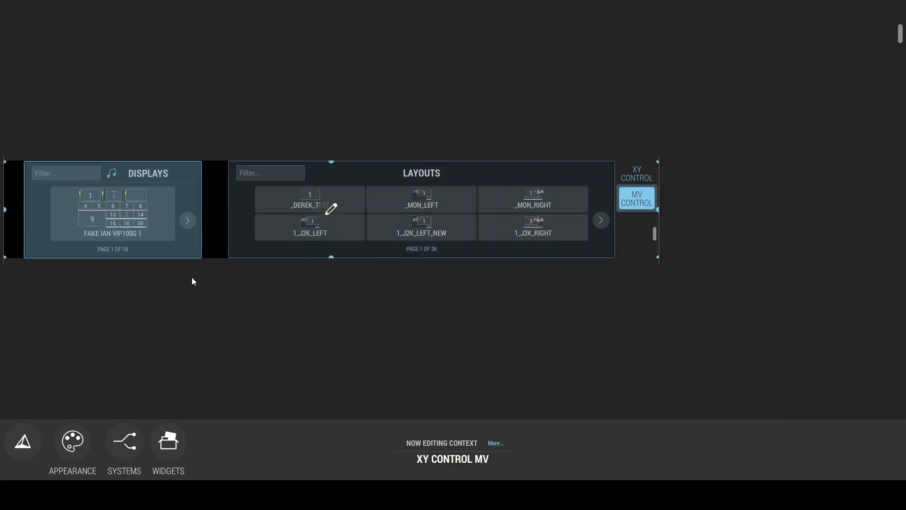
Step: Filter the Displays widget on the MV CONTROL page by the DEMO tag and leave edit mode
{"action": "left_click", "coordinate": [476, 214]}
{"action": "left_click", "coordinate": [463, 215]}
{"action": "left_click", "coordinate": [453, 236]}
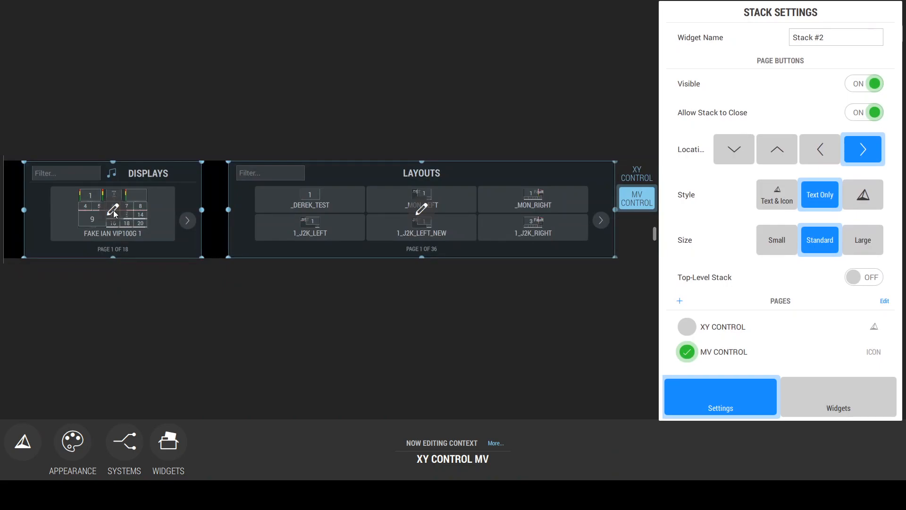
{"action": "left_click", "coordinate": [114, 212]}
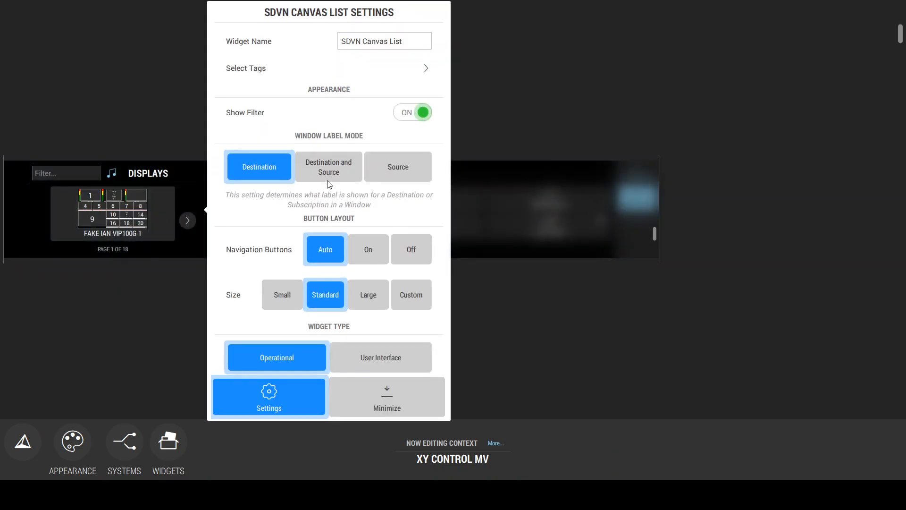
{"action": "left_click", "coordinate": [305, 70]}
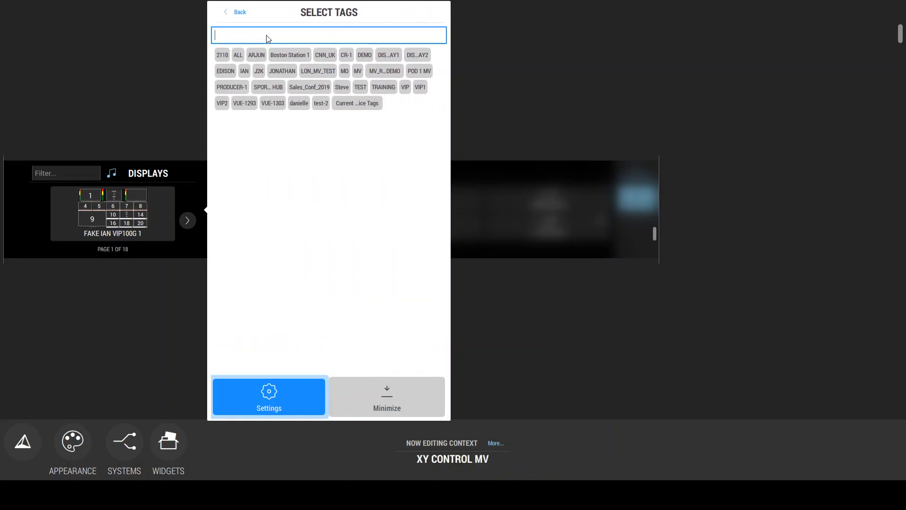
{"action": "type", "text": "DEMO"}
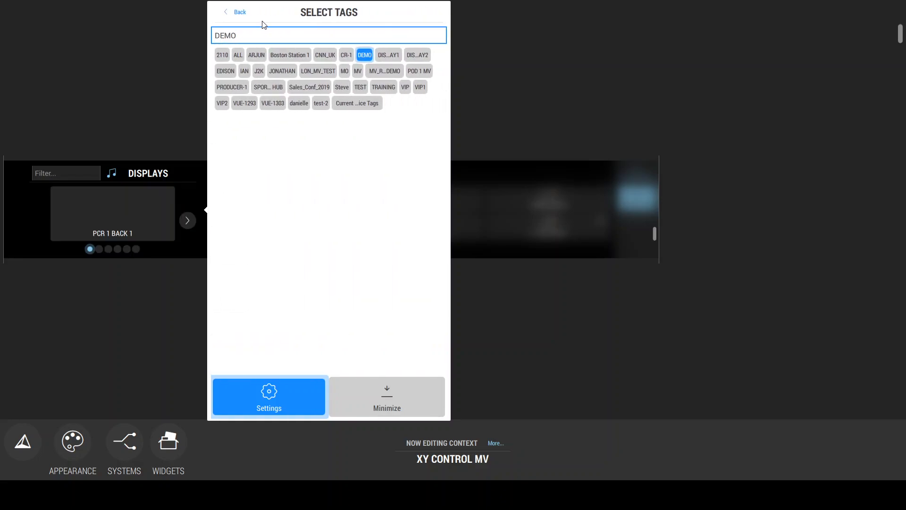
{"action": "left_click", "coordinate": [230, 15]}
{"action": "left_click", "coordinate": [137, 239]}
{"action": "left_click", "coordinate": [137, 240]}
Step: Page forward and back through the filtered displays in the Displays widget to check which ones are offered
{"action": "left_click", "coordinate": [259, 233]}
{"action": "left_click", "coordinate": [261, 236]}
{"action": "left_click", "coordinate": [254, 224]}
{"action": "left_click", "coordinate": [254, 225]}
{"action": "left_click", "coordinate": [254, 225]}
{"action": "left_click", "coordinate": [259, 234]}
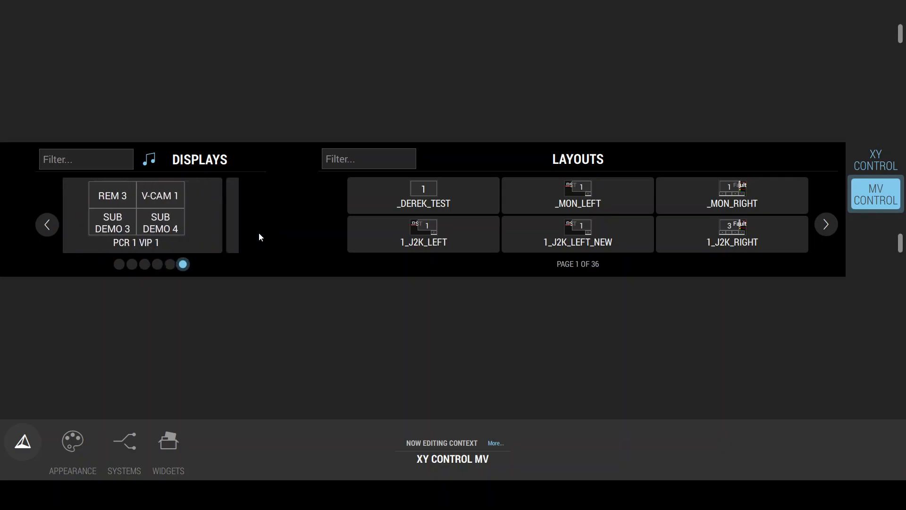
{"action": "left_click", "coordinate": [44, 223]}
{"action": "left_click", "coordinate": [43, 223]}
{"action": "left_click", "coordinate": [43, 224]}
{"action": "left_click", "coordinate": [44, 224]}
Step: Manually filter the Displays widget on the MV CONTROL page so that only the PCR 1 BACK 2 display is selected
{"action": "key", "text": "Escape"}
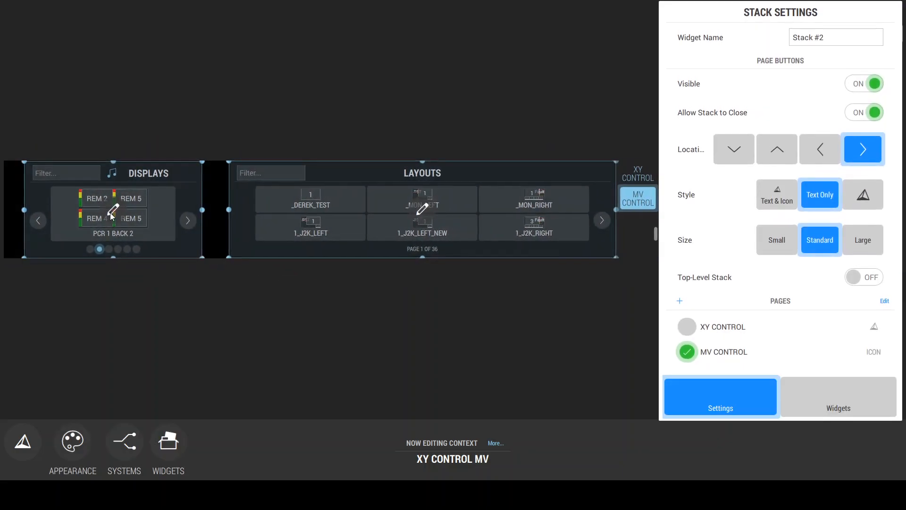
{"action": "left_click", "coordinate": [111, 212]}
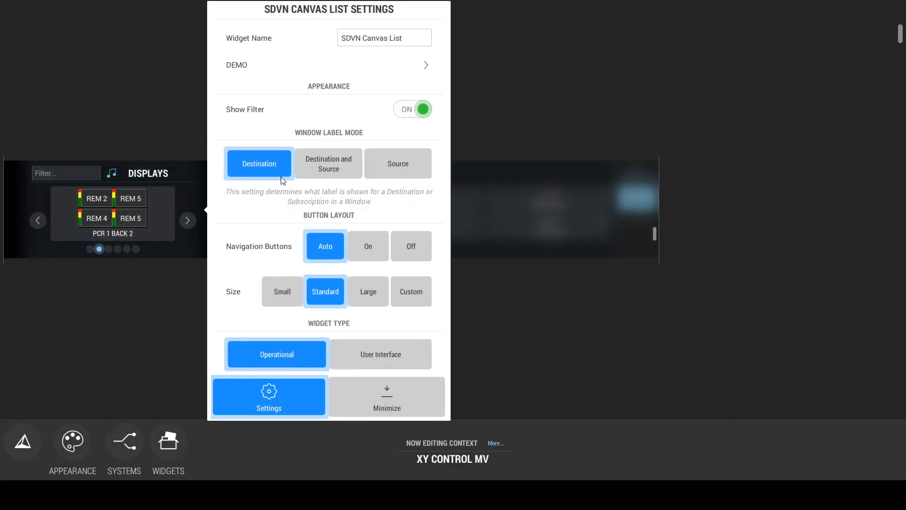
{"action": "scroll", "coordinate": [352, 222], "scroll_direction": "down", "scroll_amount": 4}
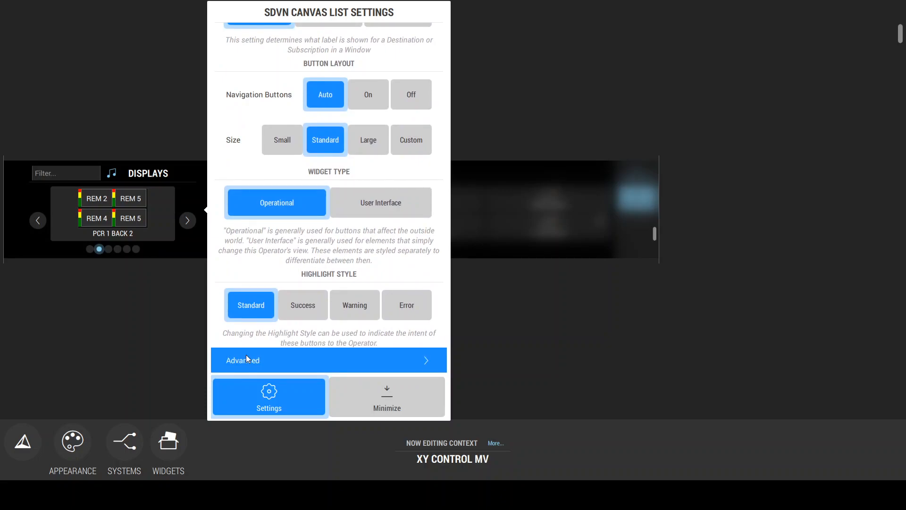
{"action": "left_click", "coordinate": [246, 358]}
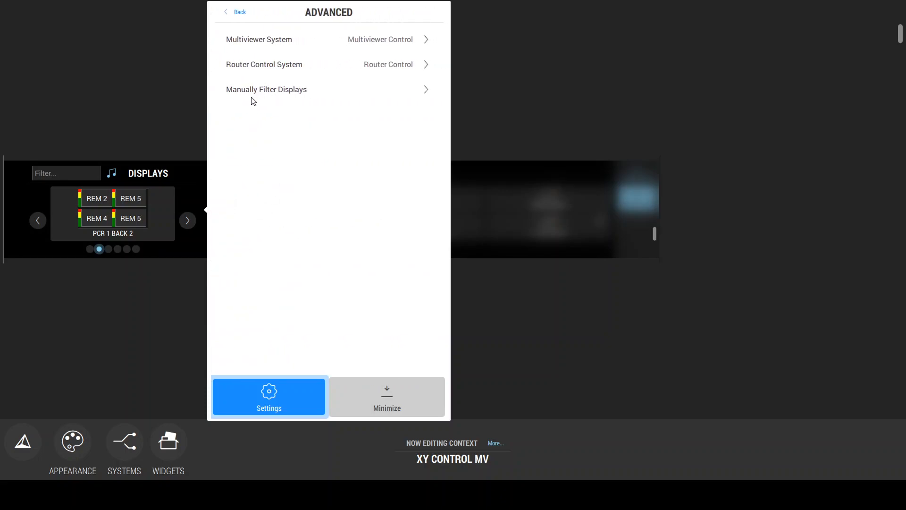
{"action": "left_click", "coordinate": [244, 97]}
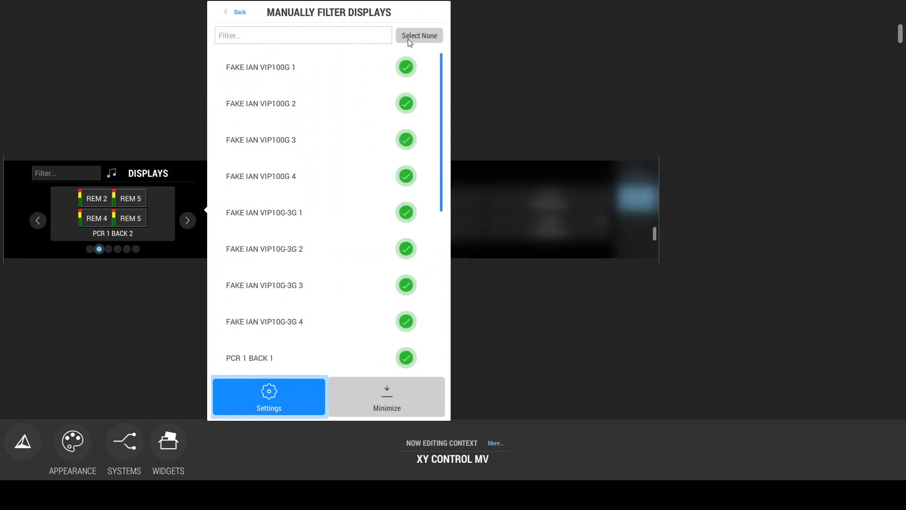
{"action": "left_click", "coordinate": [410, 35]}
{"action": "left_click", "coordinate": [303, 31]}
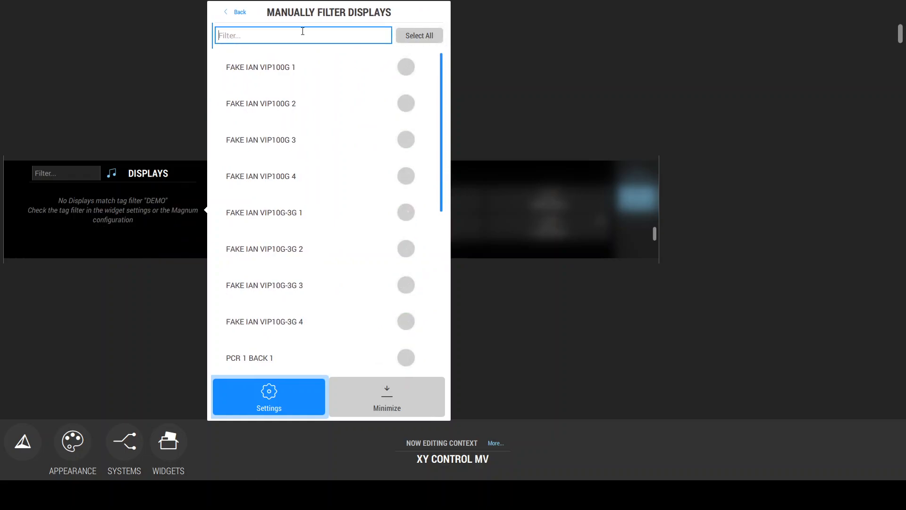
{"action": "type", "text": "PCR 1"}
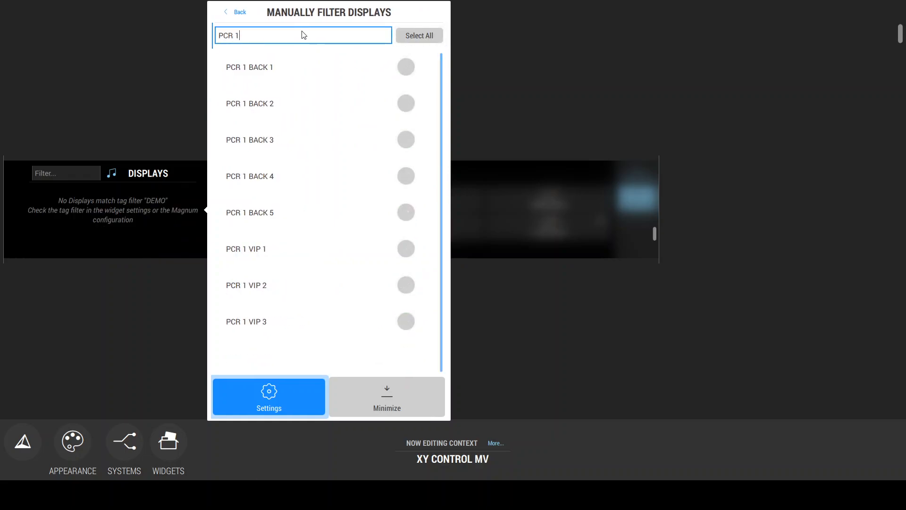
{"action": "left_click", "coordinate": [401, 102]}
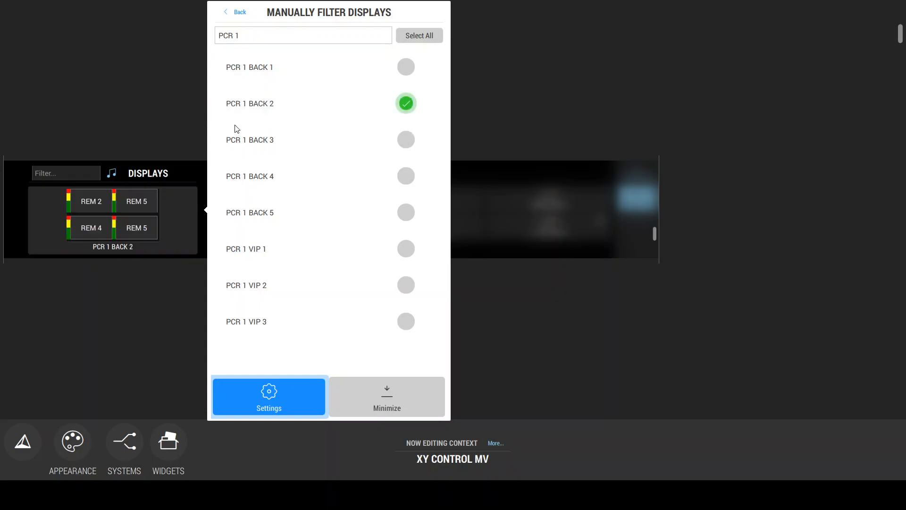
{"action": "left_click", "coordinate": [234, 13]}
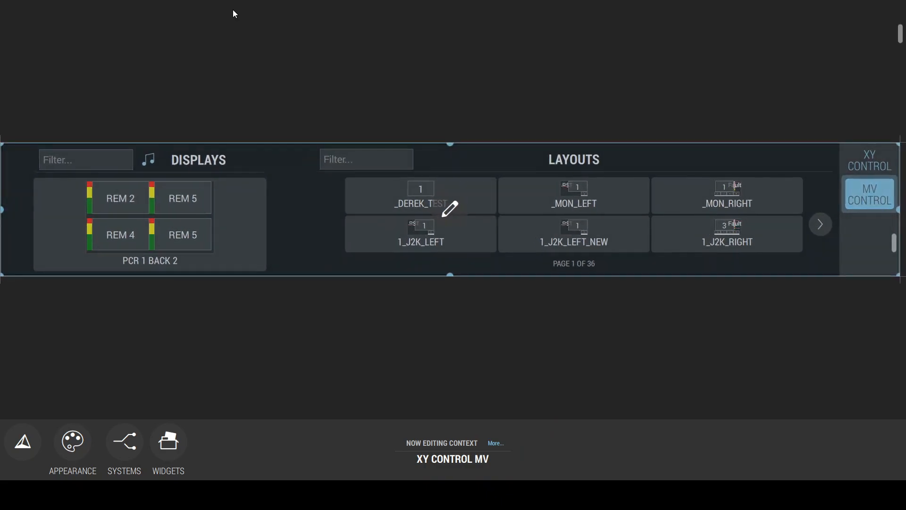
Step: Filter the Layouts widget on the MV CONTROL page by the DEMO tag
{"action": "left_click", "coordinate": [446, 217]}
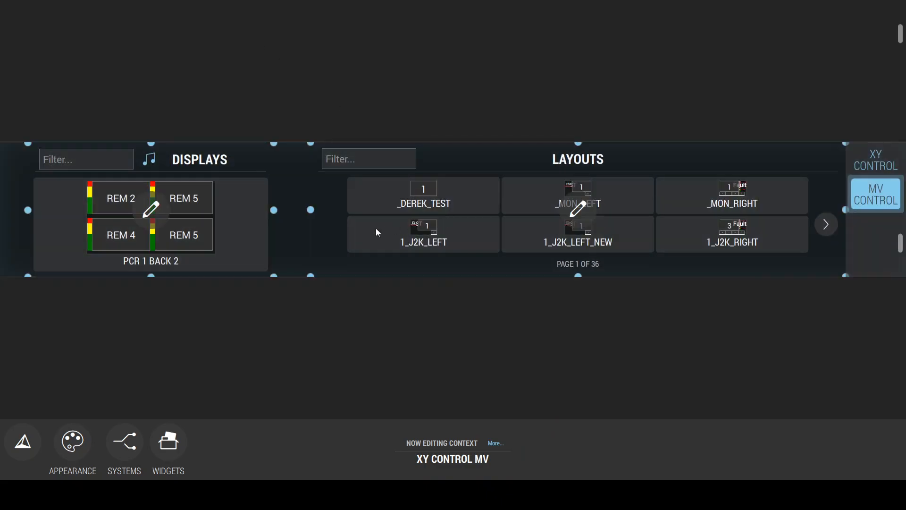
{"action": "left_click", "coordinate": [417, 218]}
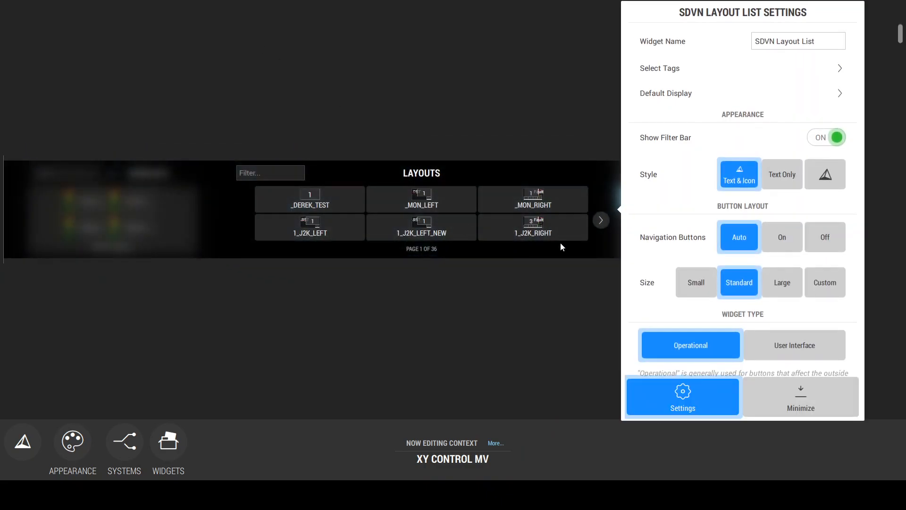
{"action": "scroll", "coordinate": [721, 268], "scroll_direction": "down", "scroll_amount": 5}
{"action": "scroll", "coordinate": [670, 285], "scroll_direction": "up", "scroll_amount": 1}
{"action": "scroll", "coordinate": [693, 70], "scroll_direction": "up", "scroll_amount": 3}
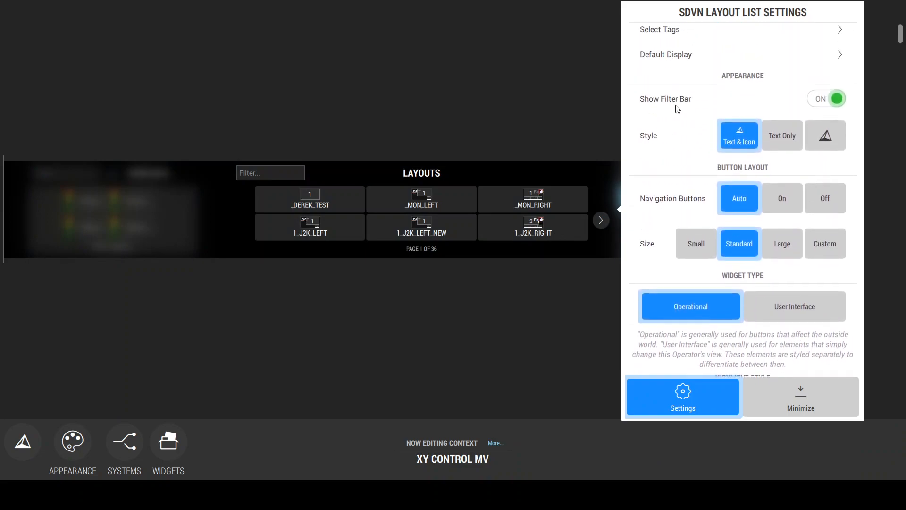
{"action": "left_click", "coordinate": [674, 37]}
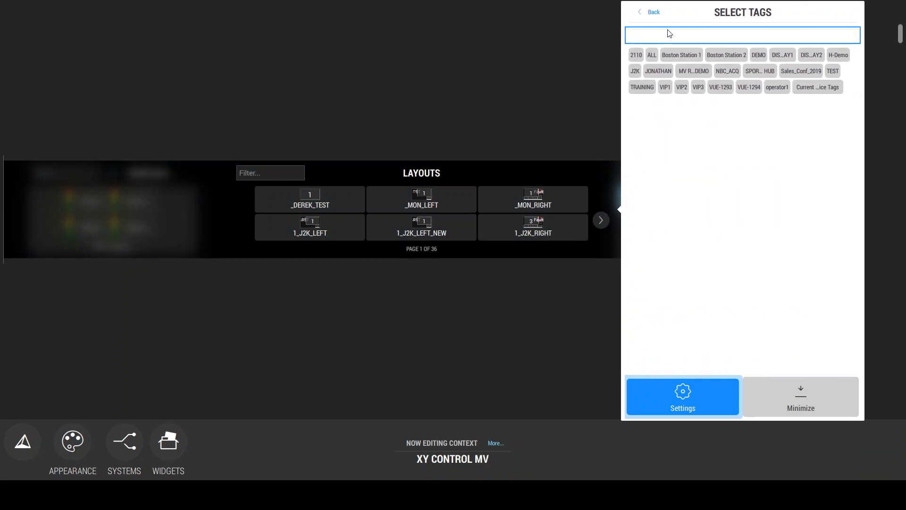
{"action": "type", "text": "DEMO"}
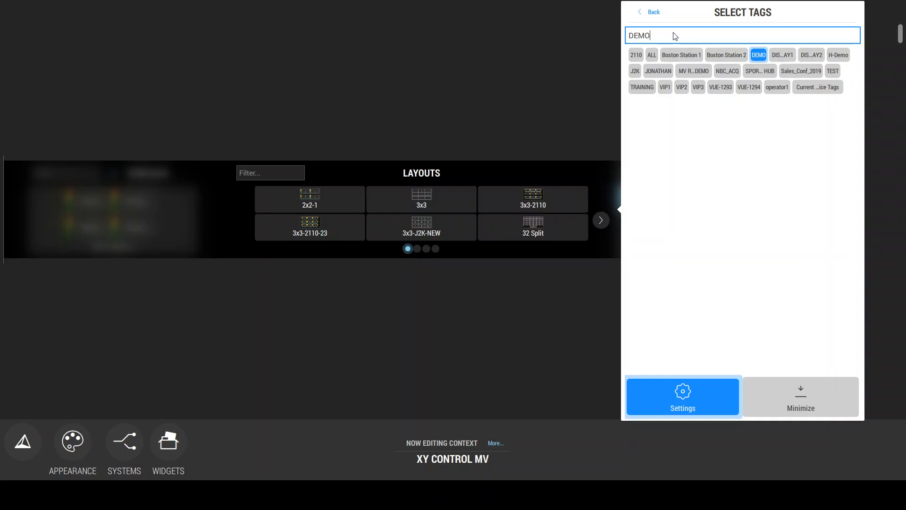
{"action": "left_click", "coordinate": [656, 14]}
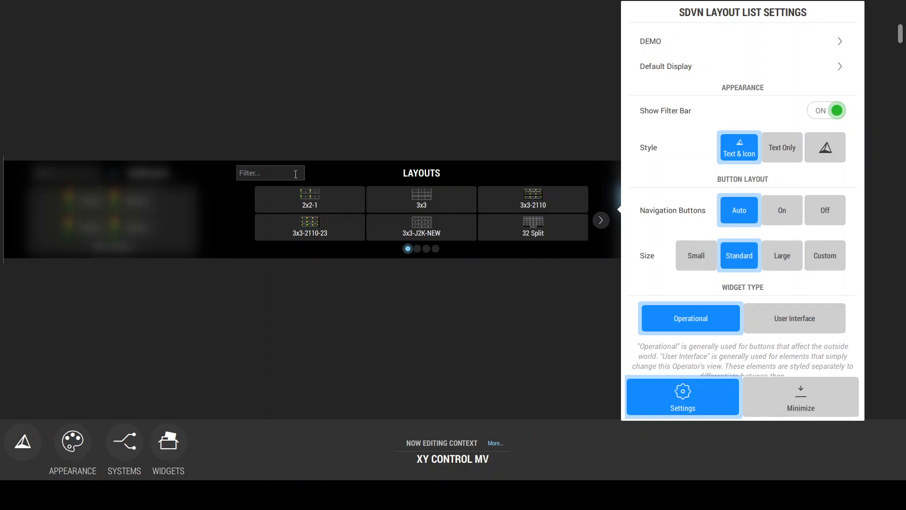
Step: Hide the Layouts widget's filter bar and set its button style to icon only after comparing the other styles
{"action": "left_click", "coordinate": [833, 114]}
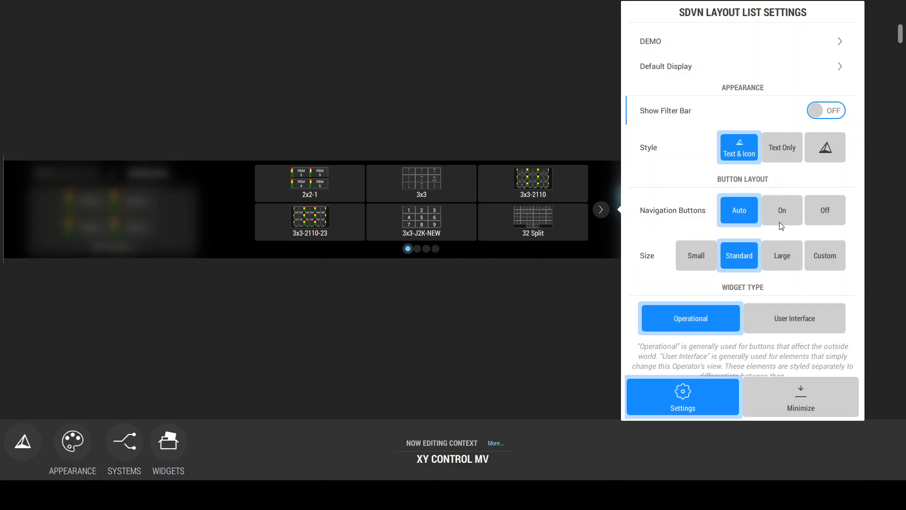
{"action": "left_click", "coordinate": [827, 152]}
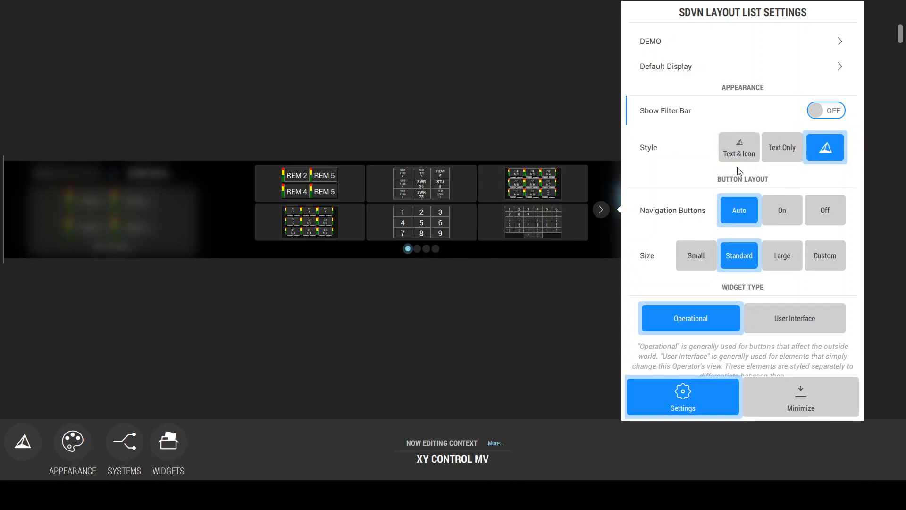
{"action": "left_click", "coordinate": [739, 147]}
{"action": "left_click", "coordinate": [779, 150]}
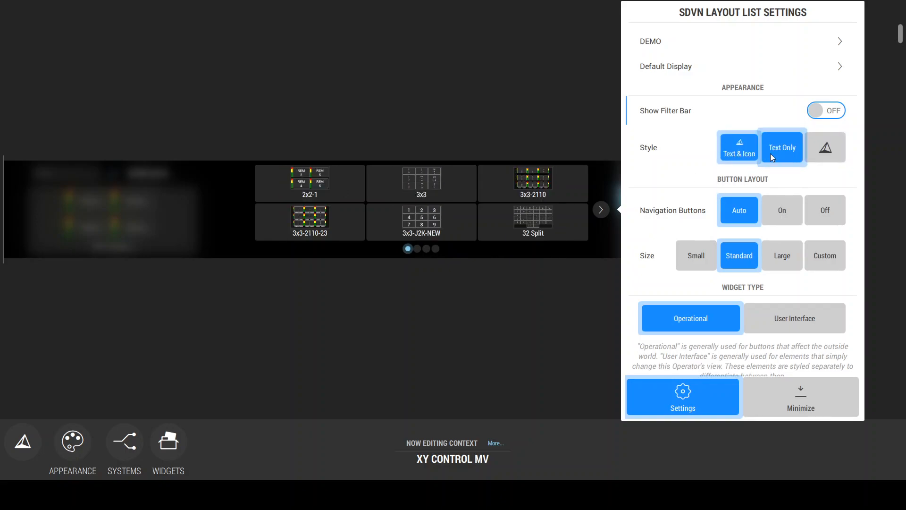
{"action": "left_click", "coordinate": [828, 150]}
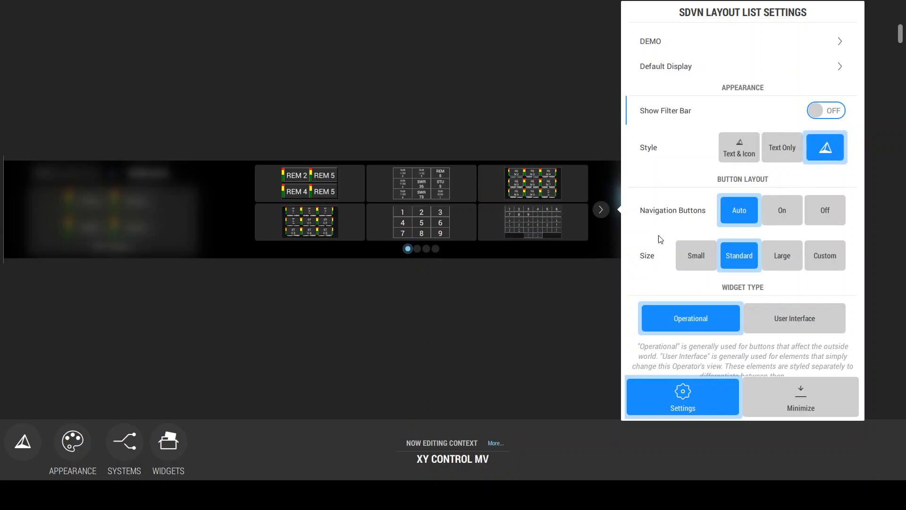
Step: Give the Layouts widget a custom button size of 1 row and 3 columns, leave edit mode and save the context
{"action": "left_click", "coordinate": [811, 243]}
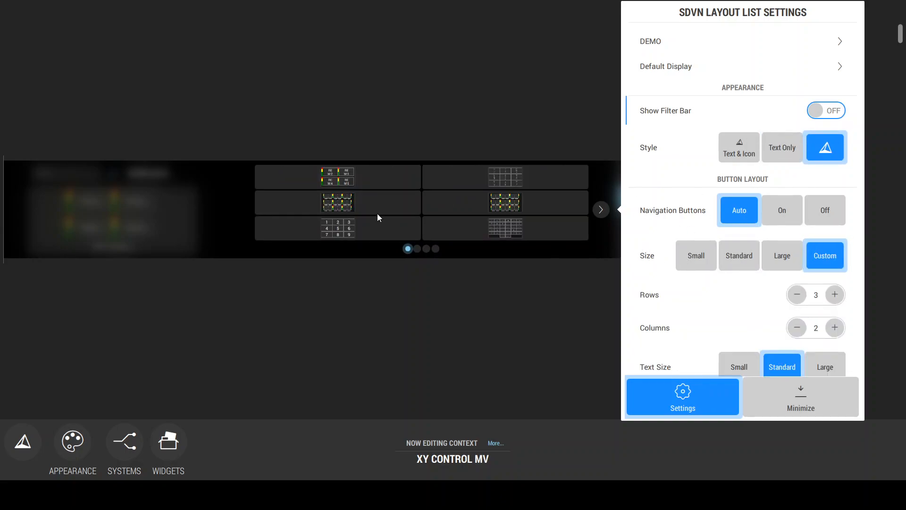
{"action": "left_click", "coordinate": [797, 295]}
{"action": "left_click", "coordinate": [797, 295]}
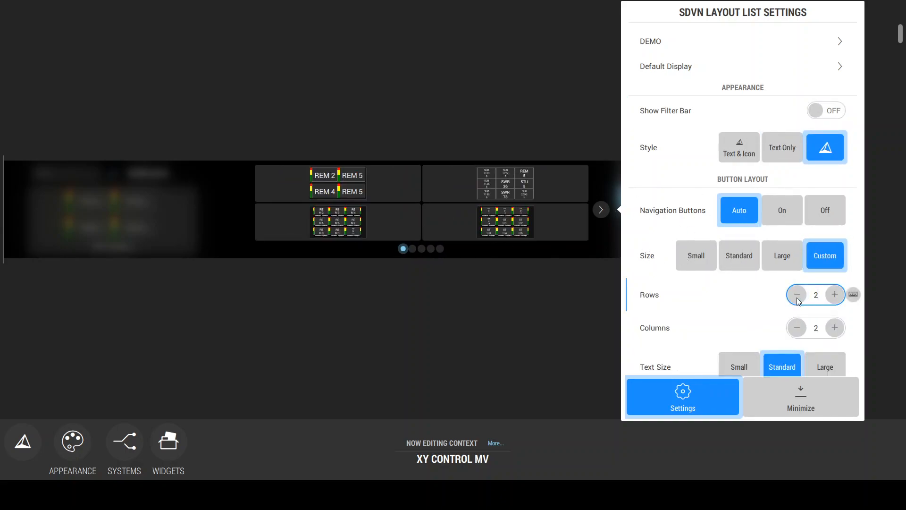
{"action": "left_click", "coordinate": [835, 327]}
{"action": "left_click", "coordinate": [834, 327]}
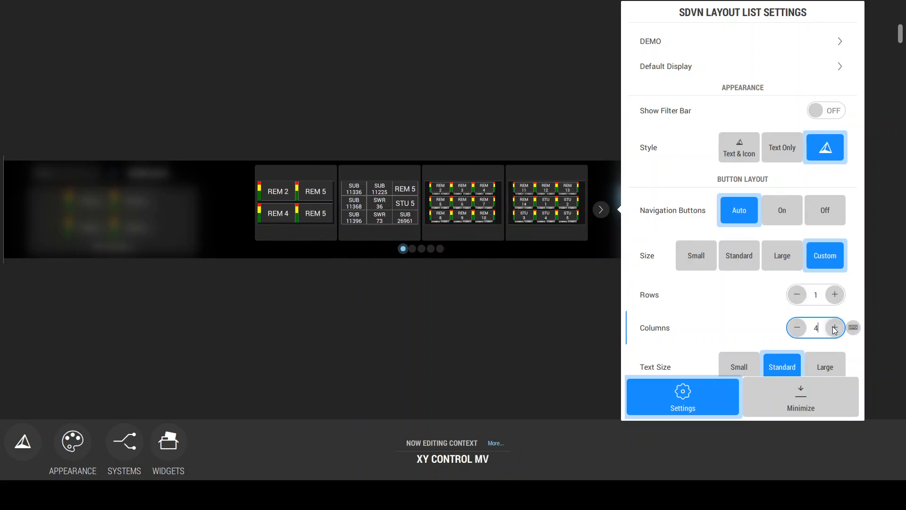
{"action": "left_click", "coordinate": [797, 327]}
{"action": "scroll", "coordinate": [737, 299], "scroll_direction": "down", "scroll_amount": 3}
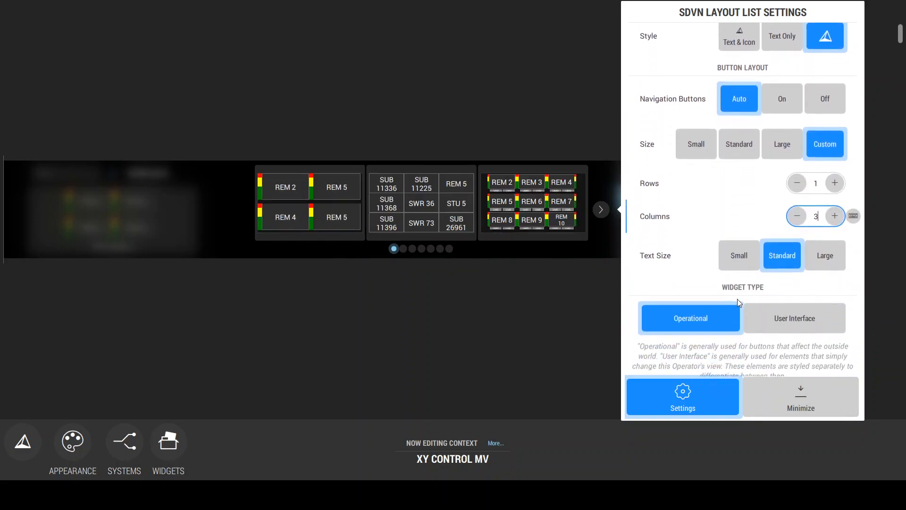
{"action": "left_click", "coordinate": [530, 285]}
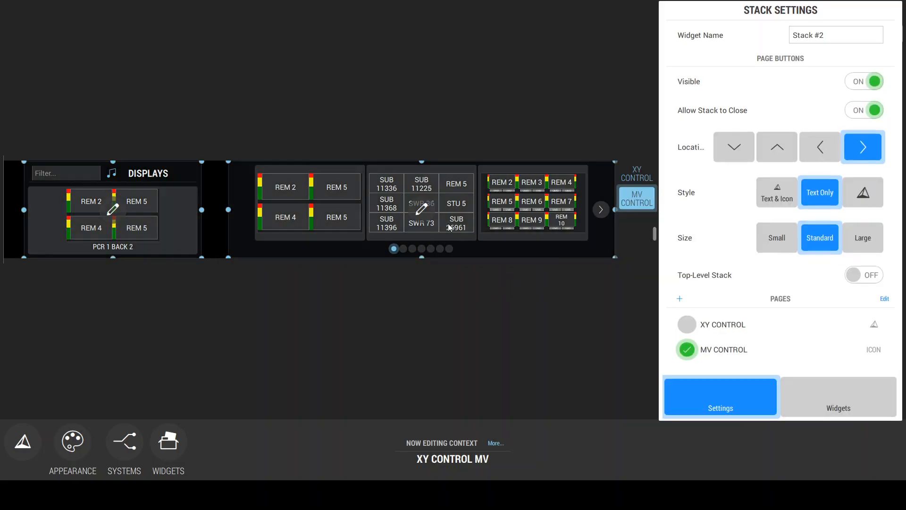
{"action": "left_click", "coordinate": [430, 217]}
{"action": "key", "text": "ctrl+s"}
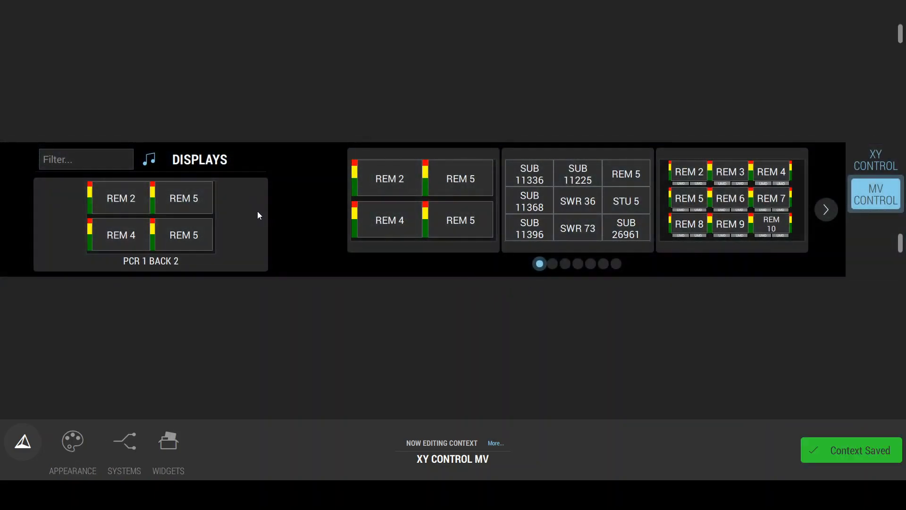
Step: Test layout switching by applying several layouts to the PCR 1 BACK 2 display, ending with the 2x2-1 layout
{"action": "left_click", "coordinate": [256, 240]}
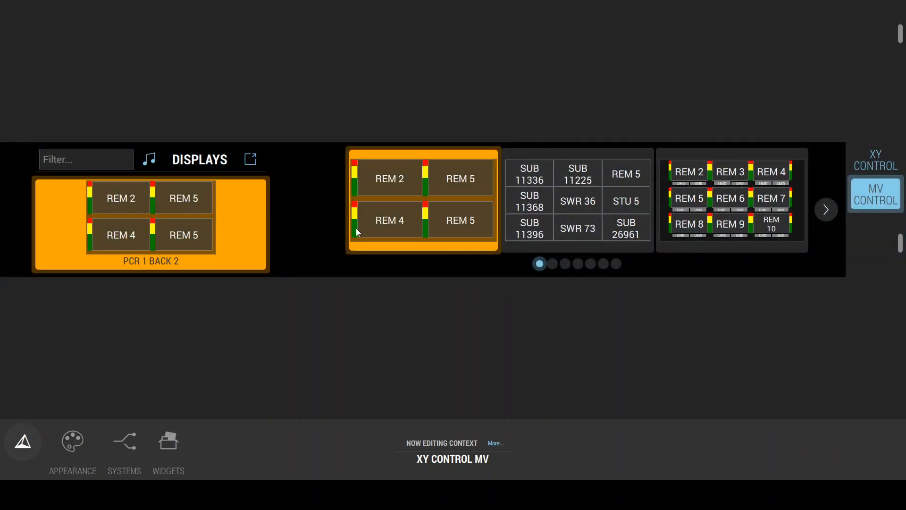
{"action": "left_click", "coordinate": [556, 207]}
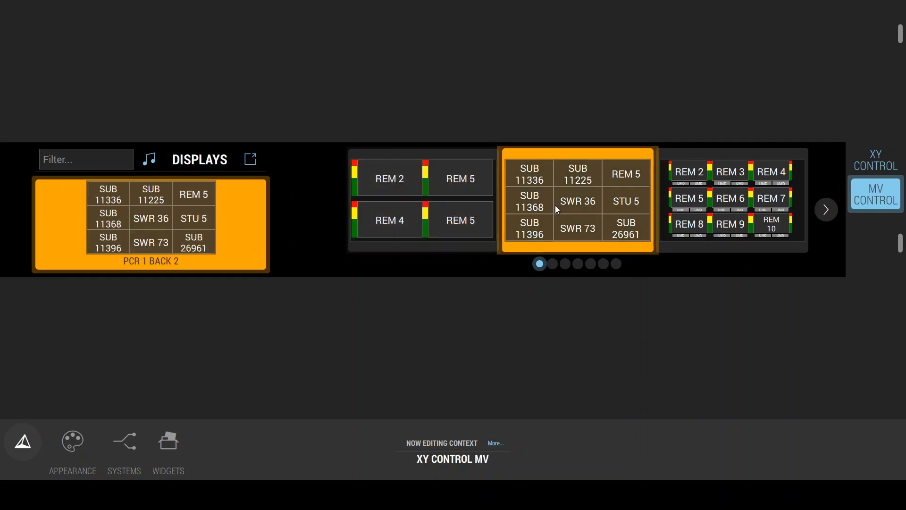
{"action": "left_click", "coordinate": [741, 228]}
{"action": "left_click", "coordinate": [826, 209]}
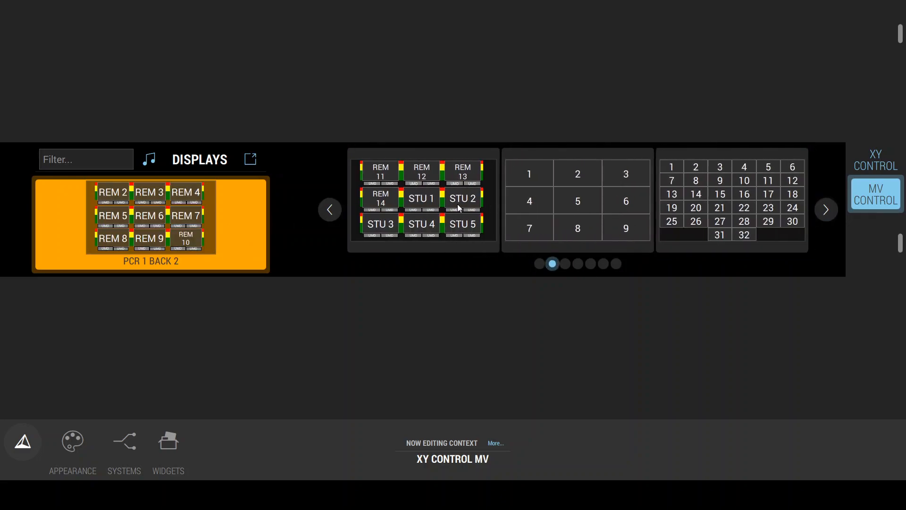
{"action": "left_click", "coordinate": [457, 203]}
{"action": "left_click", "coordinate": [827, 210]}
{"action": "left_click", "coordinate": [595, 208]}
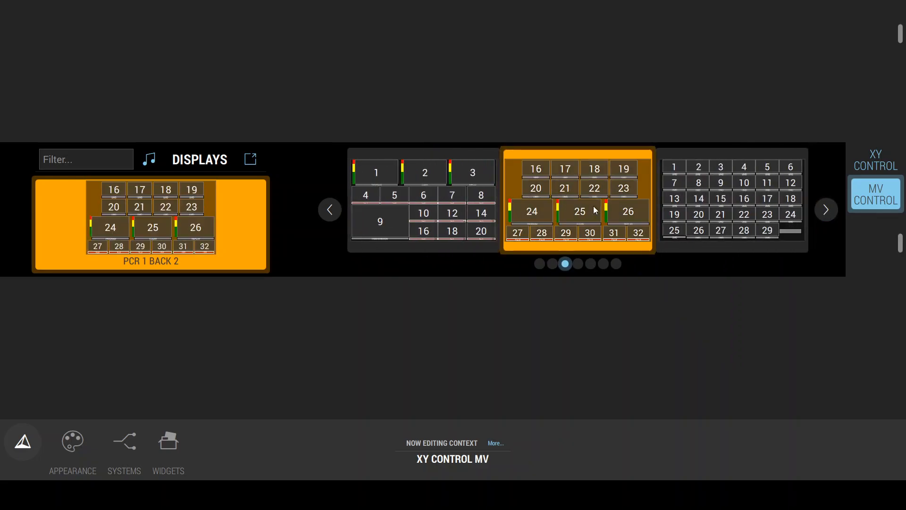
{"action": "left_click", "coordinate": [539, 264]}
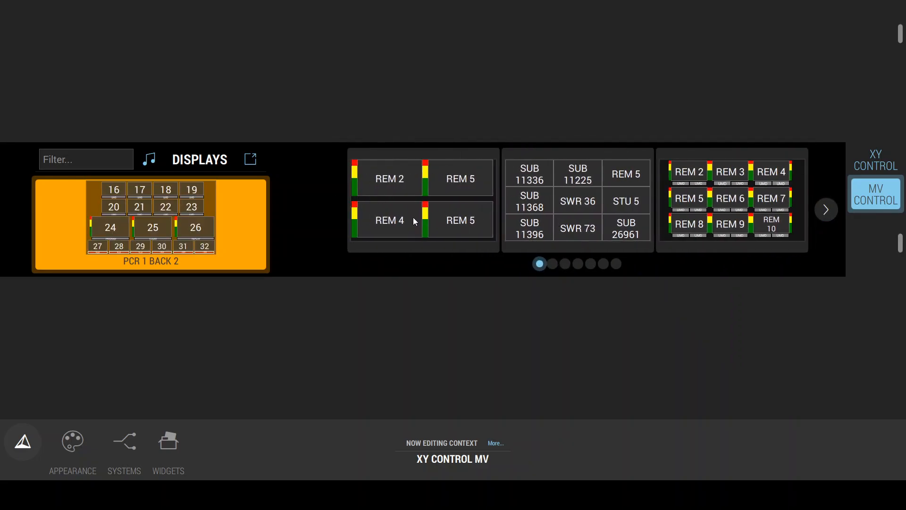
{"action": "left_click", "coordinate": [413, 218]}
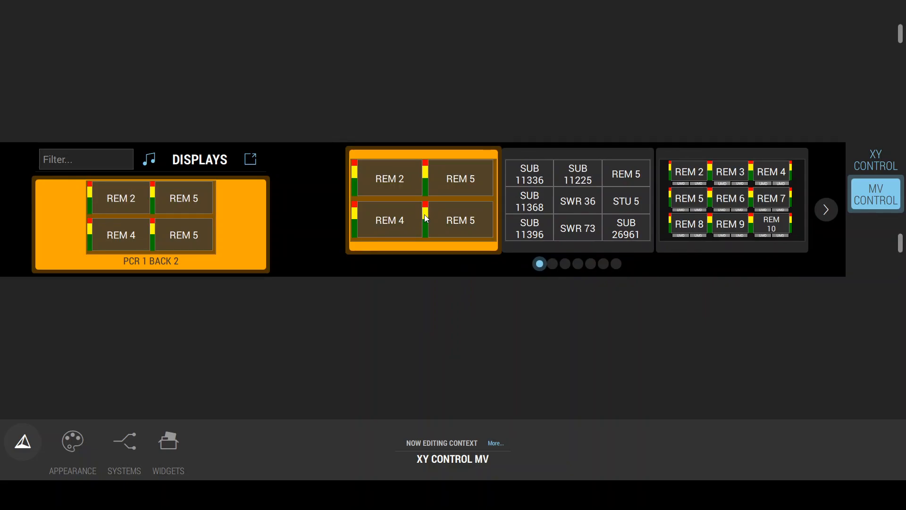
Step: Add a Border widget to the MV CONTROL page, stretch it around the display area and centre the Displays widget inside it
{"action": "key", "text": "Escape"}
{"action": "left_click", "coordinate": [462, 207]}
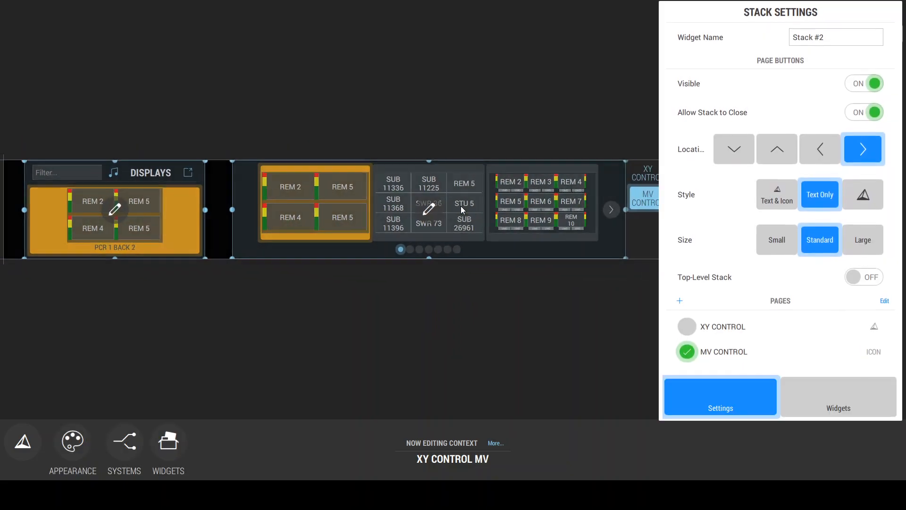
{"action": "left_click", "coordinate": [818, 393]}
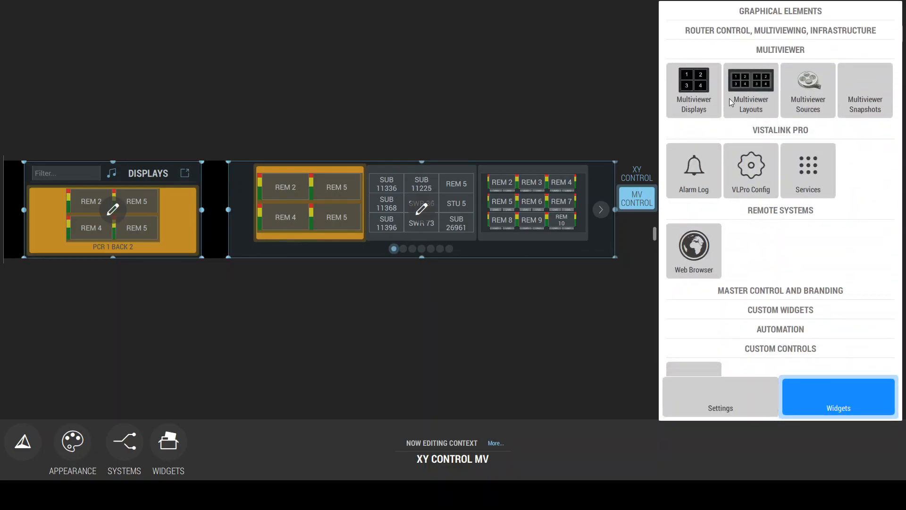
{"action": "left_click", "coordinate": [766, 13]}
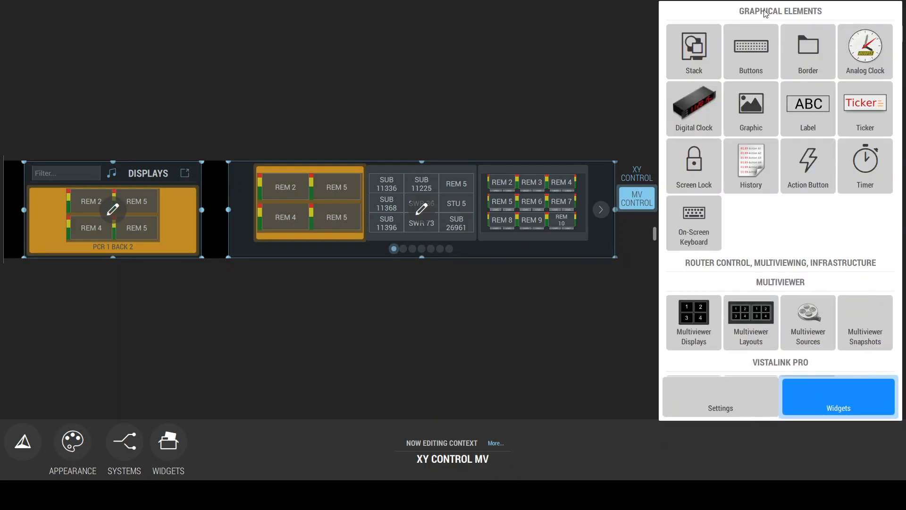
{"action": "mouse_move", "coordinate": [809, 61]}
{"action": "left_mouse_down"}
{"action": "mouse_move", "coordinate": [85, 180]}
{"action": "mouse_move", "coordinate": [40, 205]}
{"action": "left_mouse_up"}
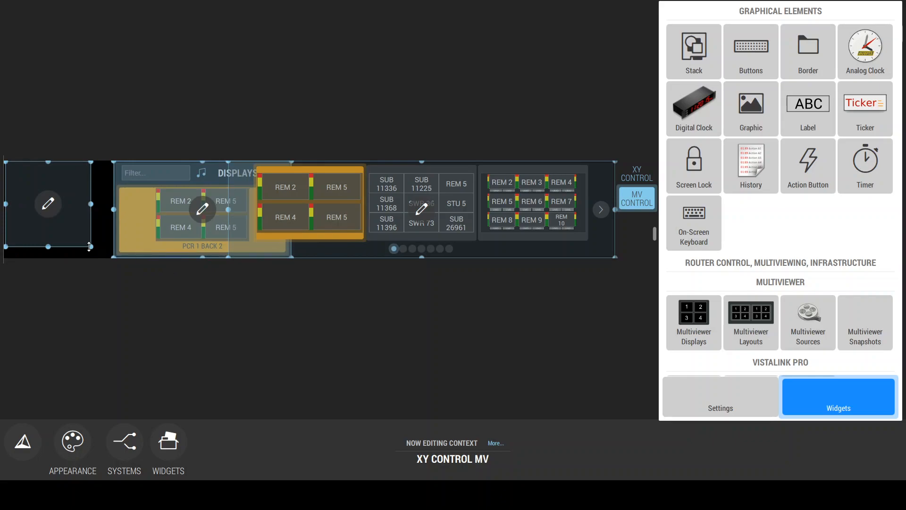
{"action": "left_click_drag", "start_coordinate": [94, 243], "coordinate": [223, 276]}
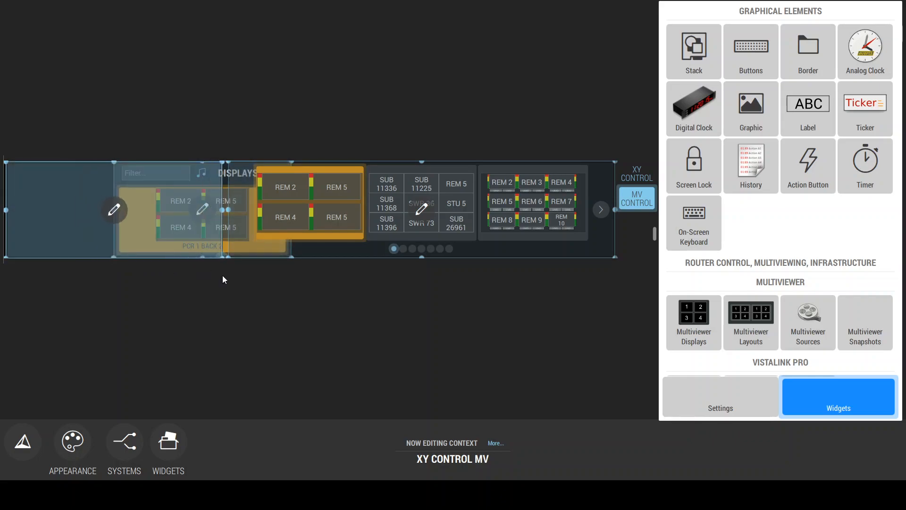
{"action": "left_click_drag", "start_coordinate": [209, 217], "coordinate": [115, 218]}
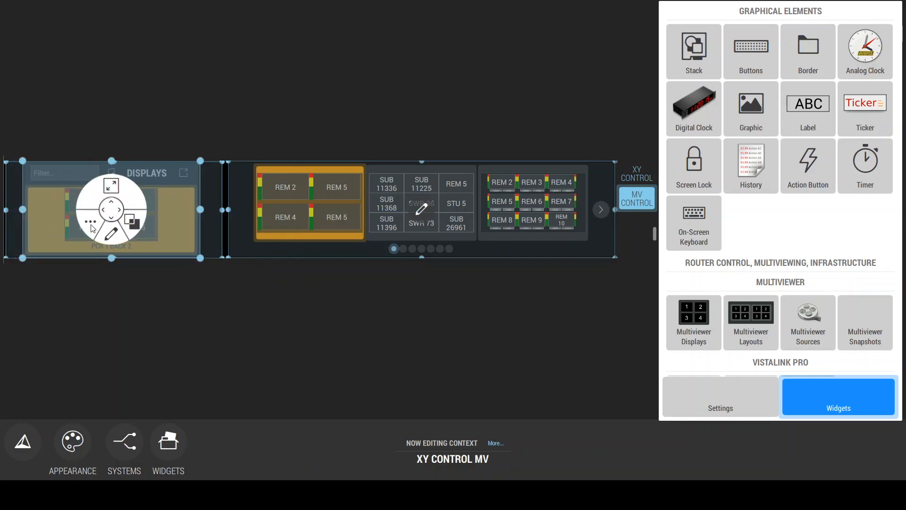
Step: Set the Border widget's border colour to dark red
{"action": "left_click", "coordinate": [91, 226]}
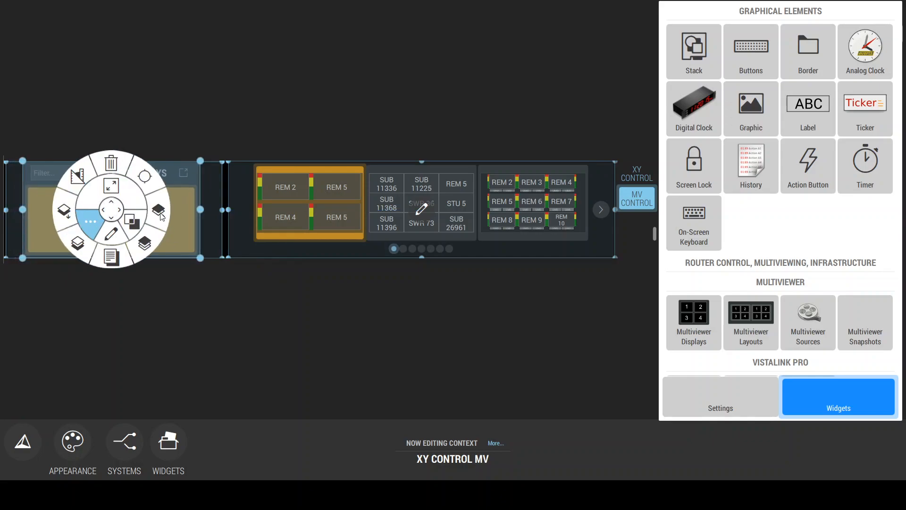
{"action": "left_click", "coordinate": [124, 235]}
{"action": "left_click", "coordinate": [305, 159]}
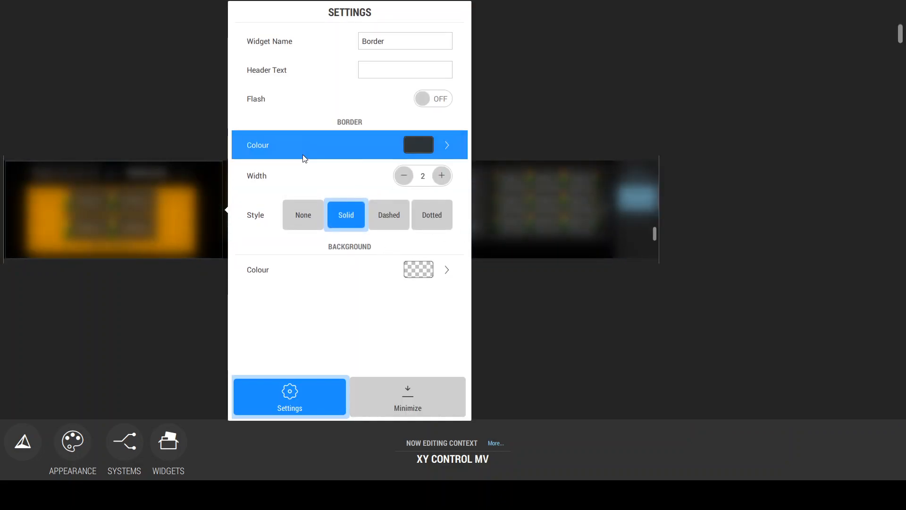
{"action": "left_click", "coordinate": [338, 168]}
{"action": "left_click", "coordinate": [270, 12]}
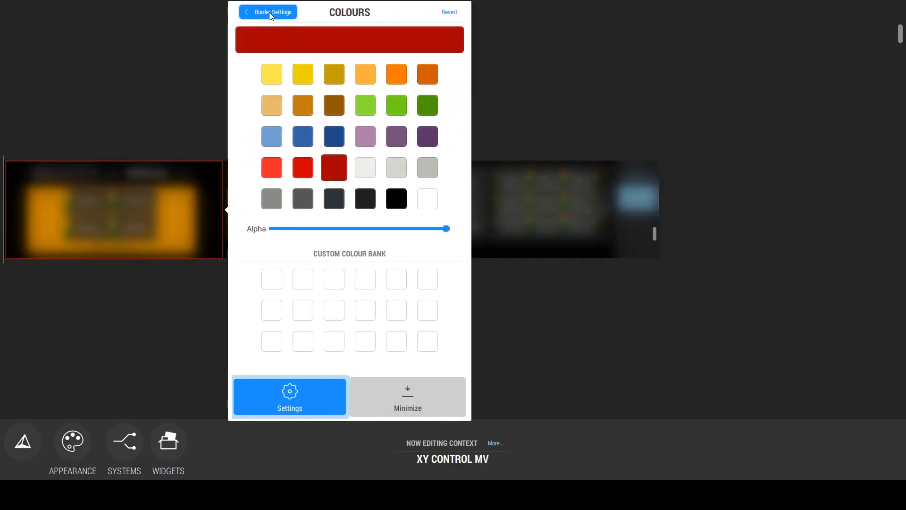
Step: Give the Border widget a dark grey background with a low alpha, leave edit mode and save the context
{"action": "left_click", "coordinate": [371, 271]}
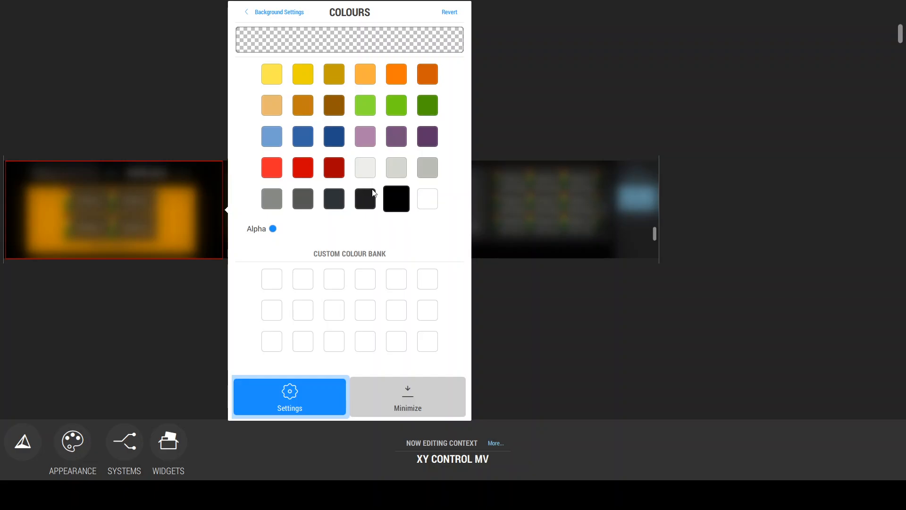
{"action": "left_click", "coordinate": [308, 199]}
{"action": "left_click_drag", "start_coordinate": [276, 228], "coordinate": [304, 228]}
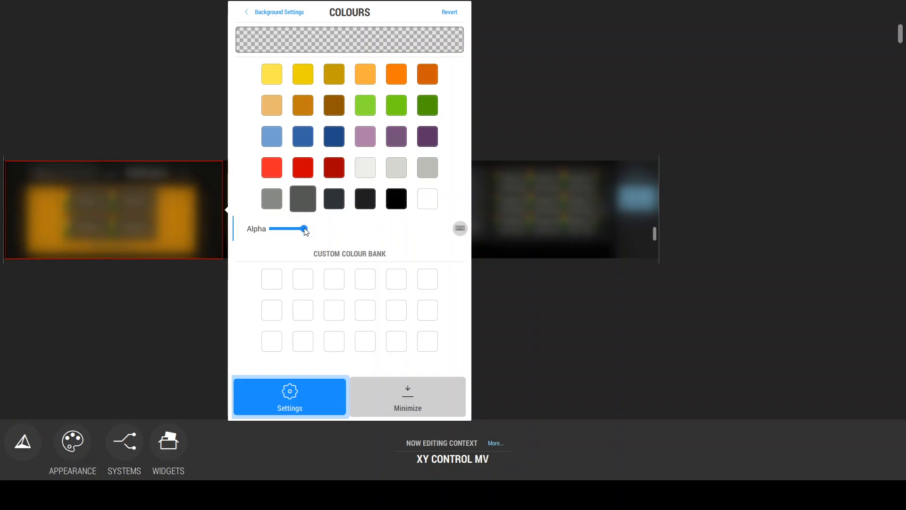
{"action": "key", "text": "Escape"}
{"action": "key", "text": "Escape"}
{"action": "key", "text": "ctrl+s"}
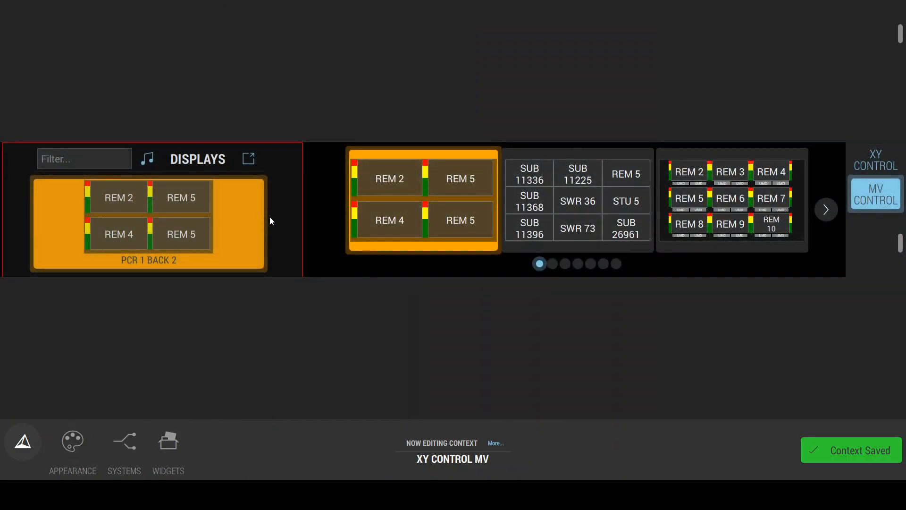
Step: Shorten the Border widget slightly at its lower edge on the MV CONTROL page and leave edit mode
{"action": "left_click", "coordinate": [454, 209]}
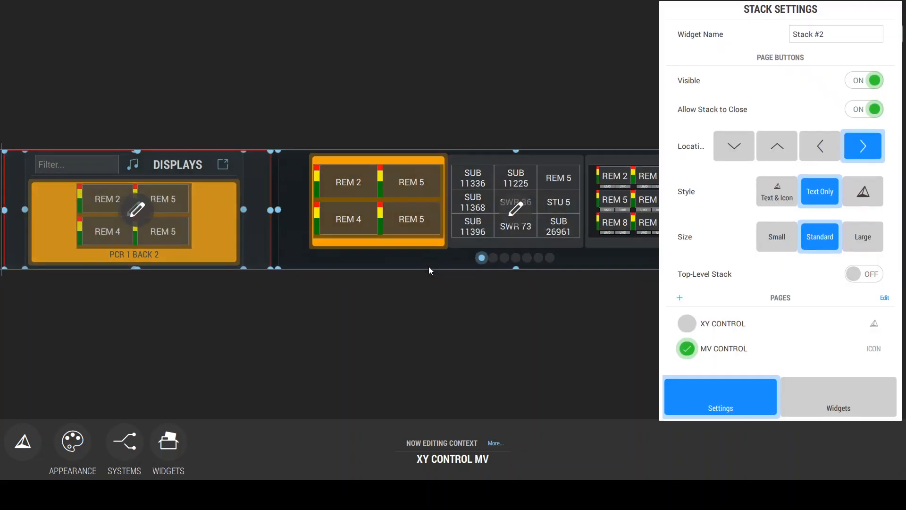
{"action": "left_click", "coordinate": [114, 209]}
{"action": "left_click", "coordinate": [113, 186]}
{"action": "left_click_drag", "start_coordinate": [115, 258], "coordinate": [115, 255]}
{"action": "left_click", "coordinate": [382, 236]}
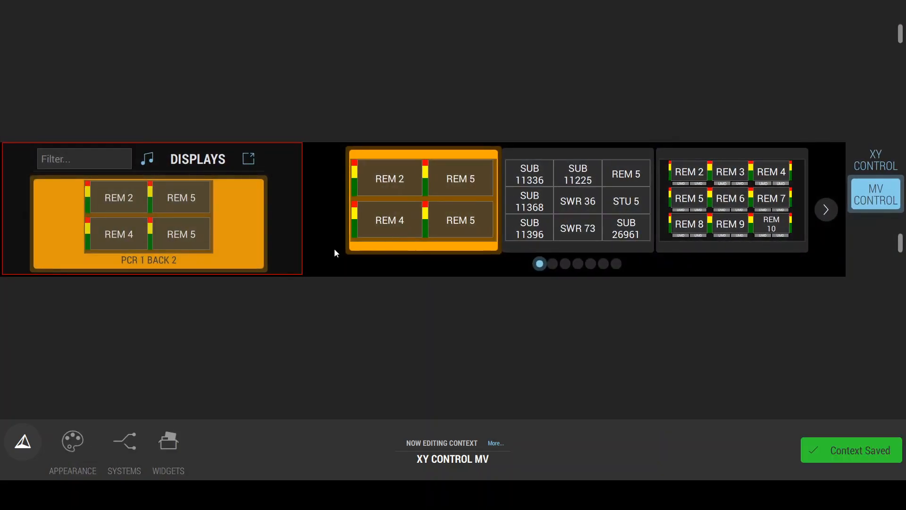
Step: Check the XY CONTROL page, return to MV CONTROL and exit Design Studio
{"action": "left_click", "coordinate": [887, 164]}
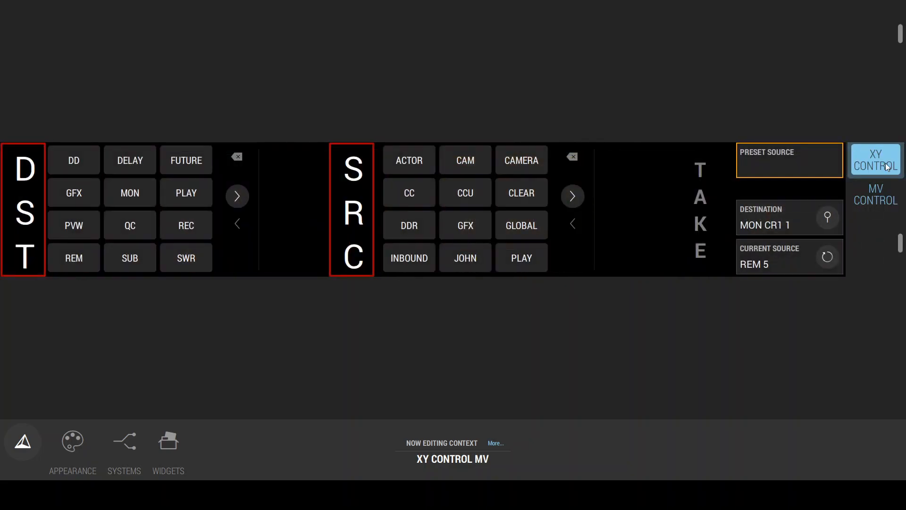
{"action": "left_click", "coordinate": [885, 194]}
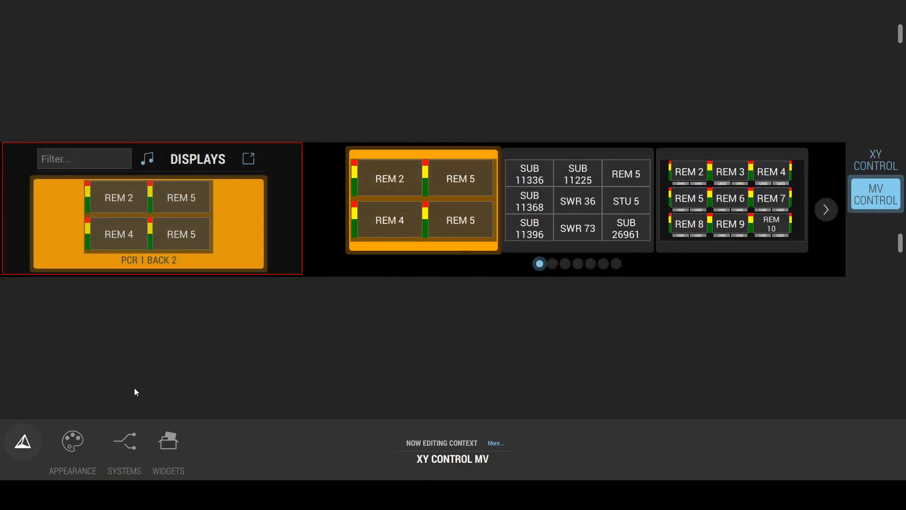
{"action": "left_click", "coordinate": [32, 450]}
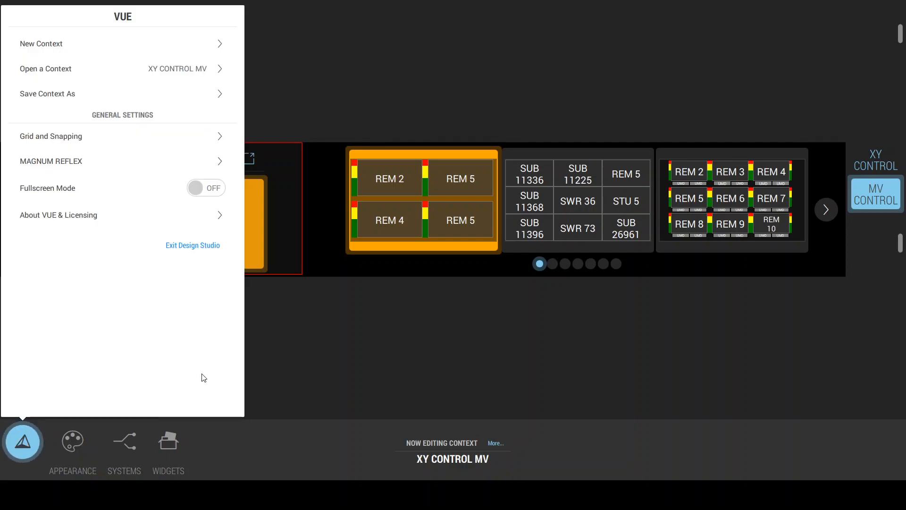
{"action": "left_click", "coordinate": [187, 249]}
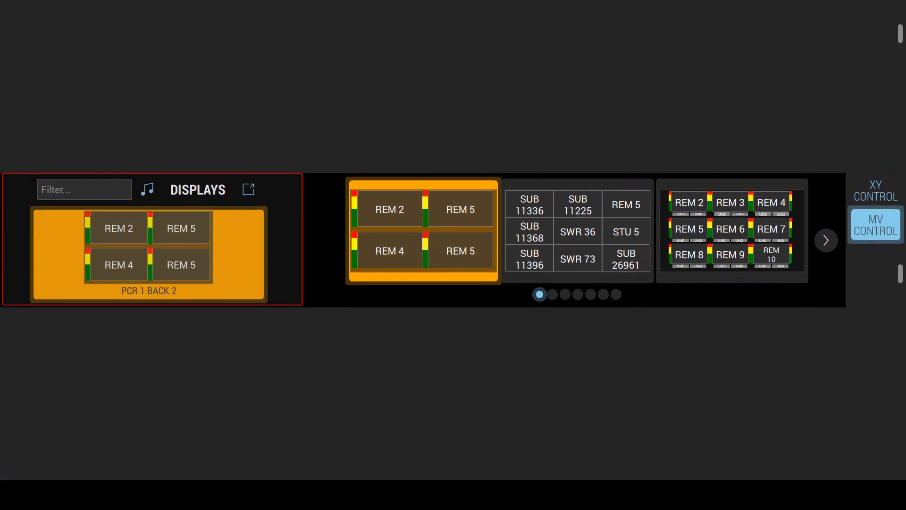